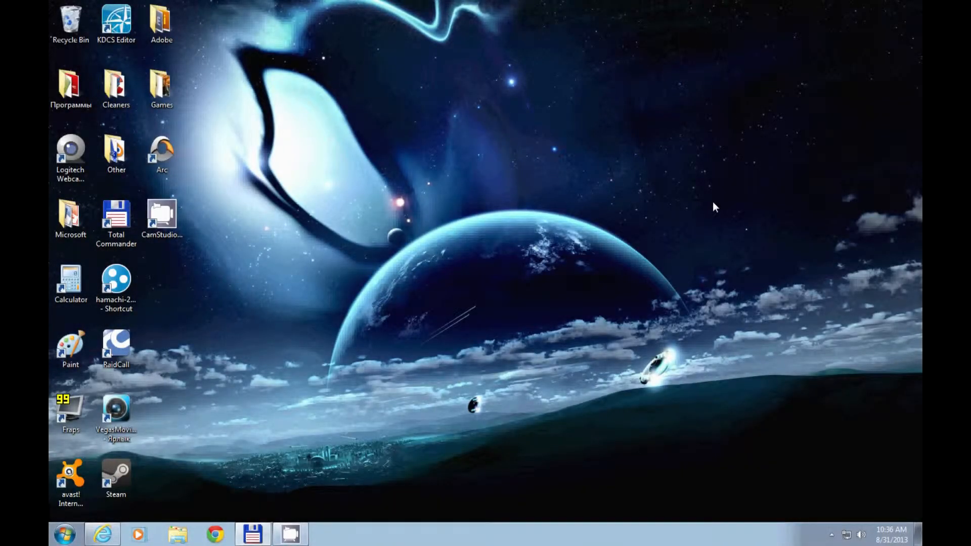
{"action": "double_click", "coordinate": [117, 411]}
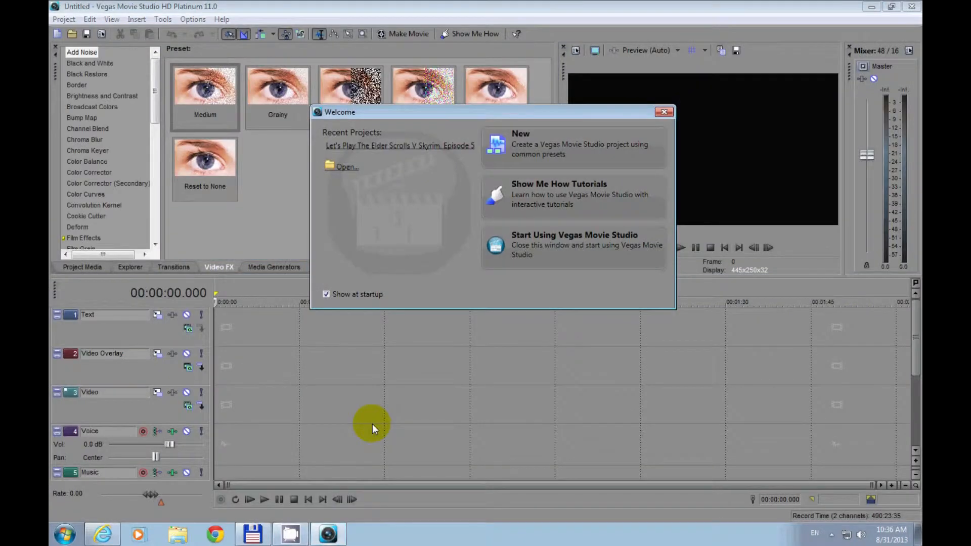
{"action": "left_click", "coordinate": [608, 257]}
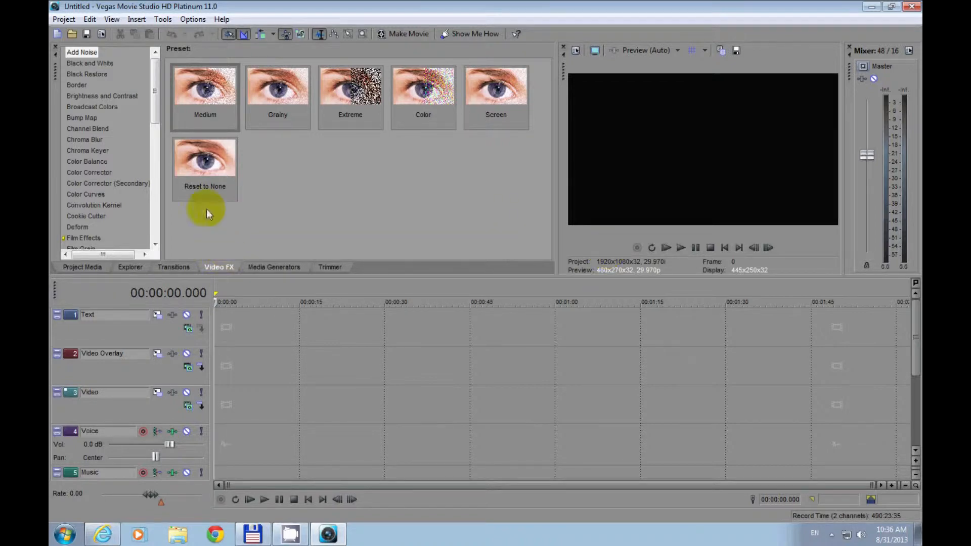
{"action": "left_click", "coordinate": [64, 19]}
{"action": "left_click", "coordinate": [75, 45]}
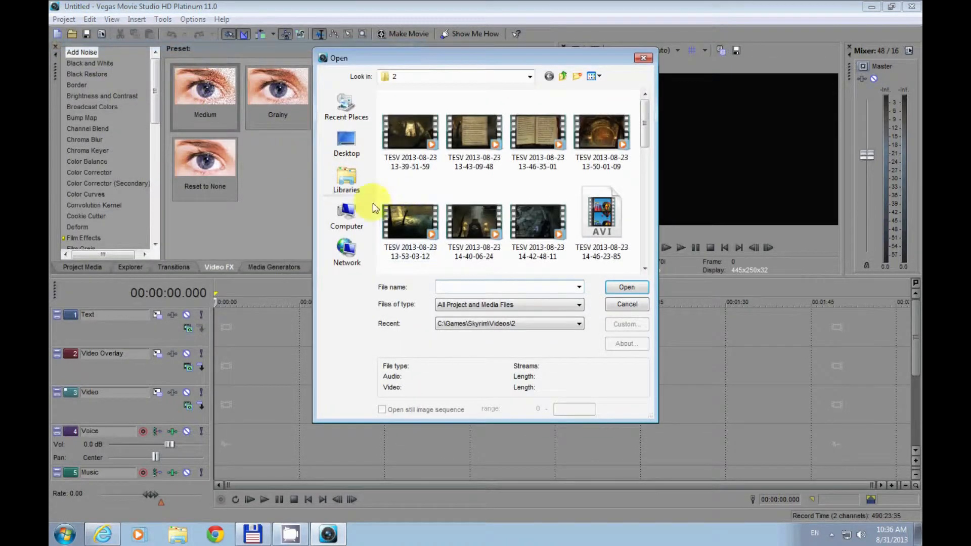
{"action": "left_click_drag", "start_coordinate": [644, 127], "coordinate": [644, 260]}
{"action": "left_click", "coordinate": [479, 245]}
{"action": "left_click", "coordinate": [623, 287]}
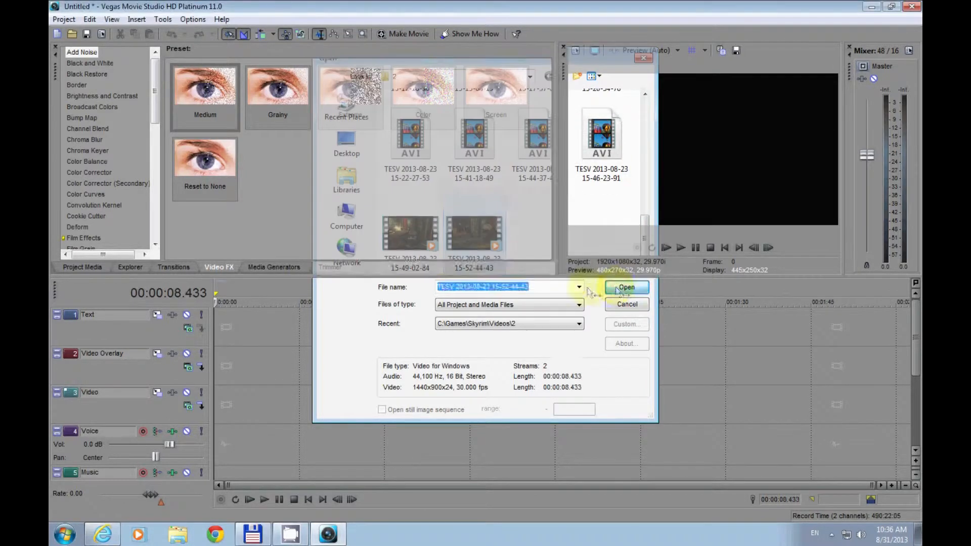
{"action": "left_click", "coordinate": [895, 485]}
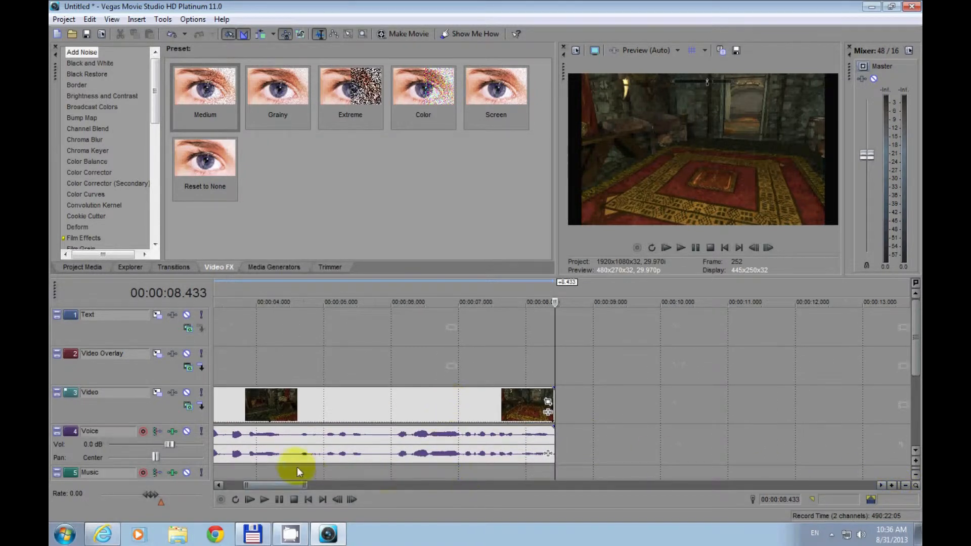
{"action": "left_click_drag", "start_coordinate": [272, 482], "coordinate": [238, 481]}
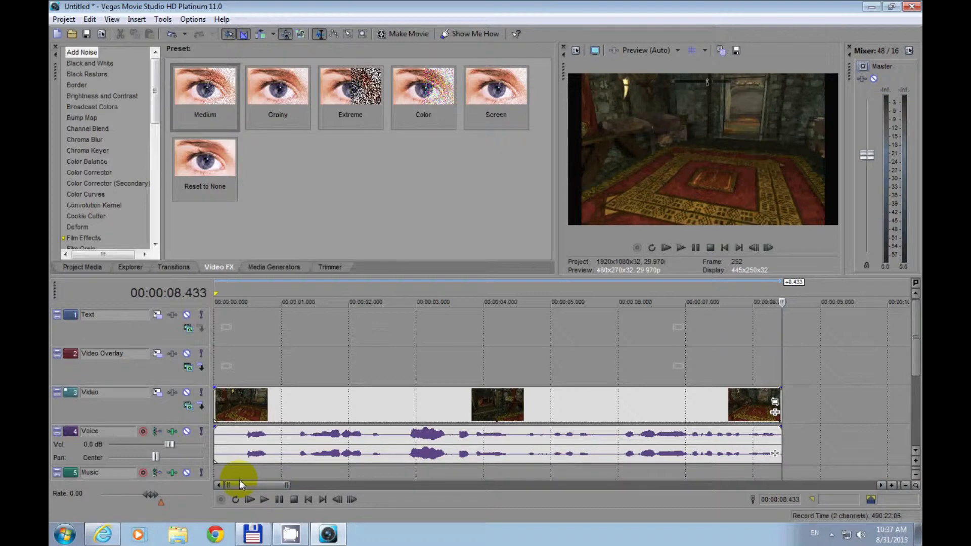
{"action": "left_click", "coordinate": [279, 371]}
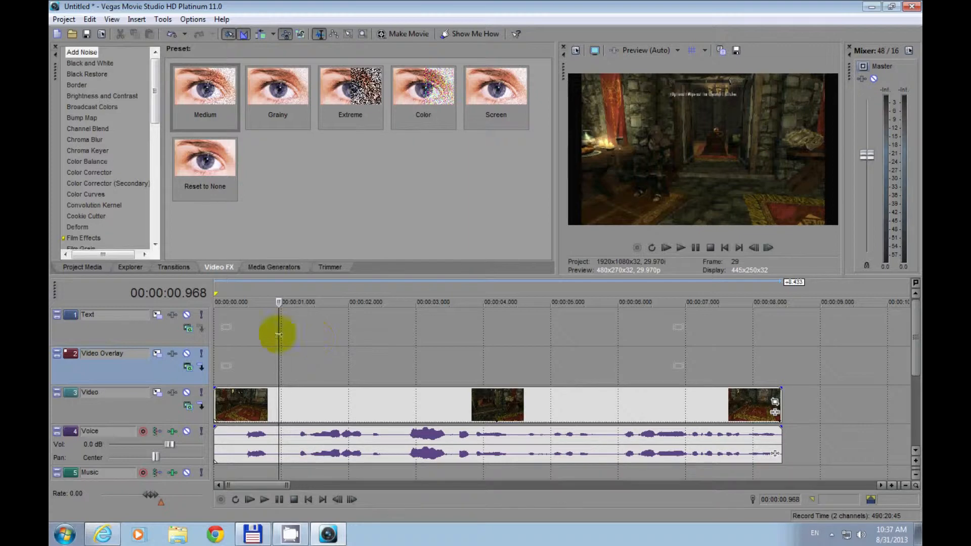
{"action": "left_click", "coordinate": [132, 329]}
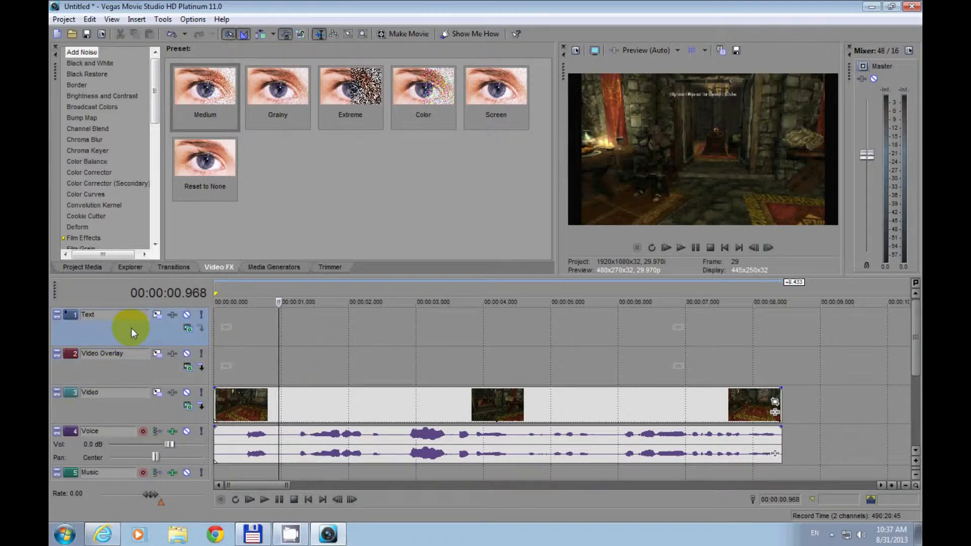
{"action": "left_click", "coordinate": [115, 368]}
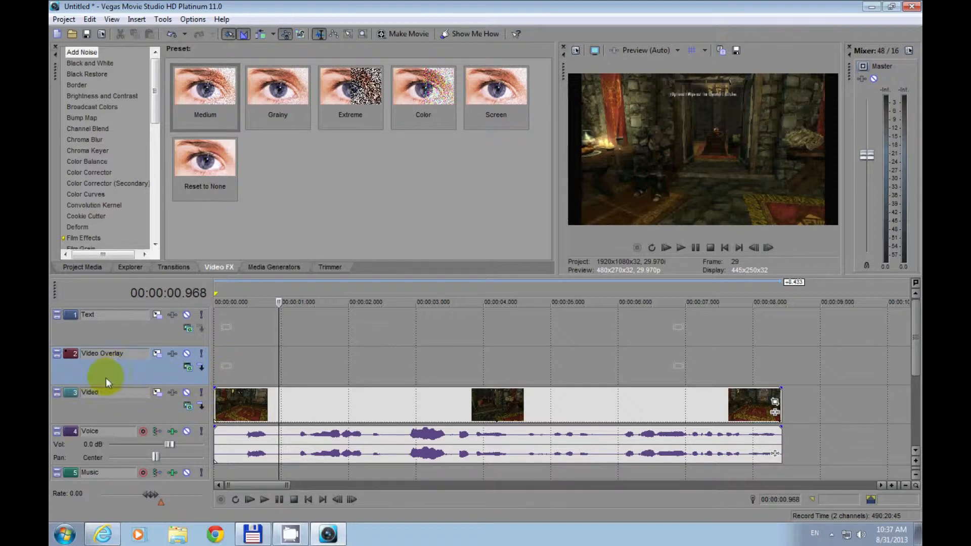
{"action": "left_click", "coordinate": [135, 402]}
{"action": "left_click", "coordinate": [244, 331]}
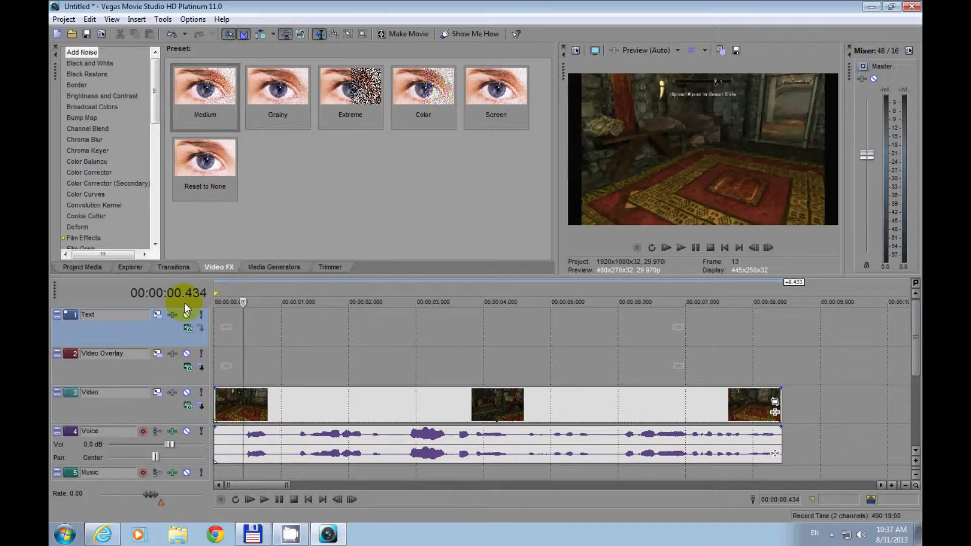
Step: Add a Titles & Text event with the Dropping Words preset to the Text track, starting at about 0.6 seconds
{"action": "left_click", "coordinate": [277, 267]}
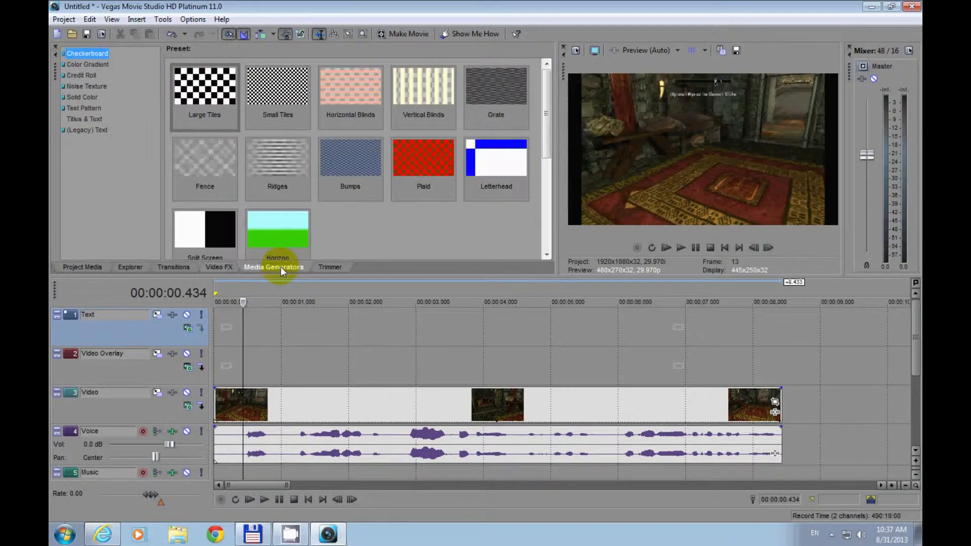
{"action": "left_click", "coordinate": [92, 119]}
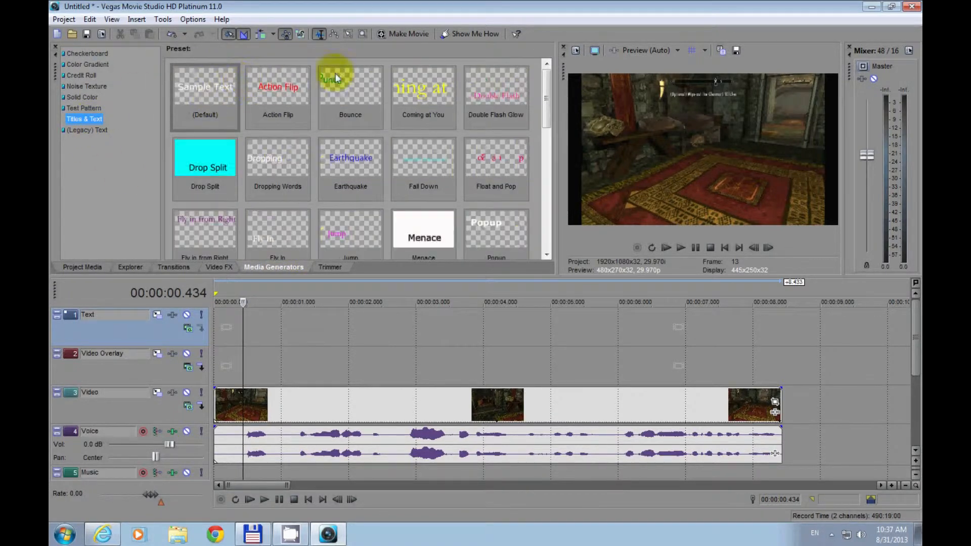
{"action": "left_click_drag", "start_coordinate": [292, 178], "coordinate": [260, 332]}
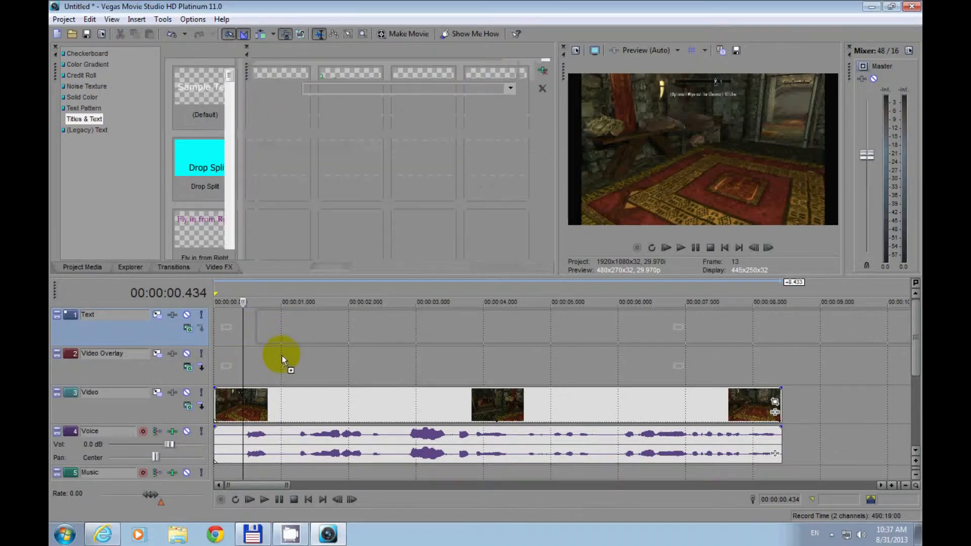
{"action": "left_click", "coordinate": [271, 353]}
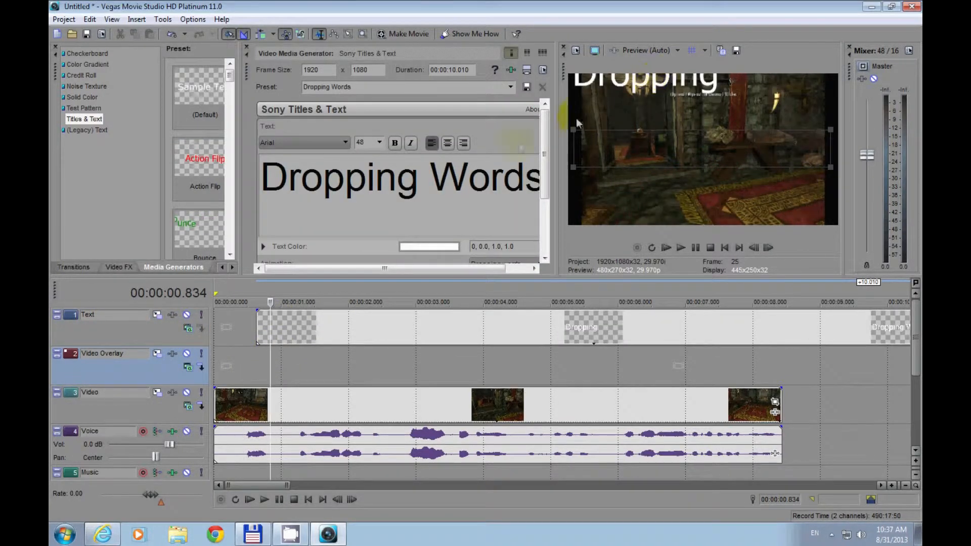
Step: Replace the title's sample text with "Hello Kitty" and play back part of its animation
{"action": "left_click_drag", "start_coordinate": [272, 178], "coordinate": [646, 205]}
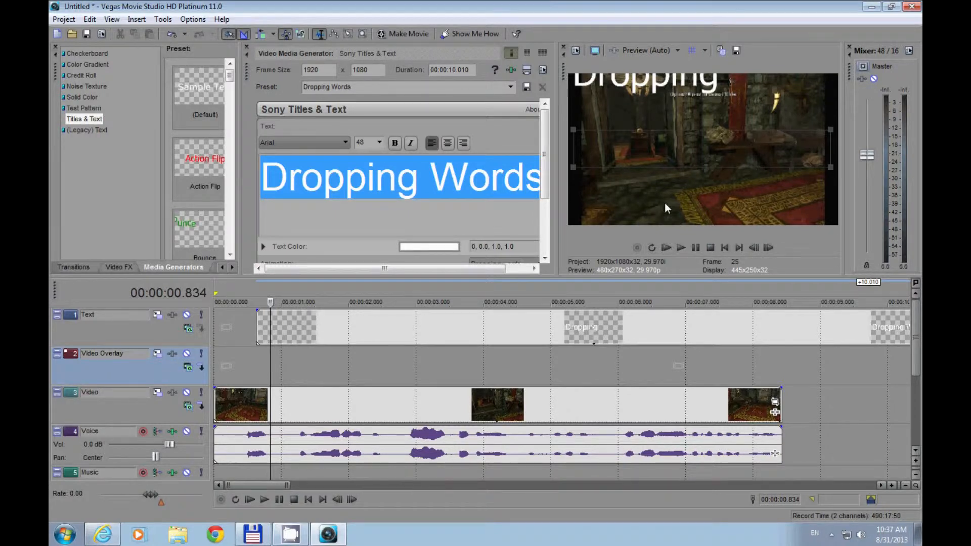
{"action": "type", "text": "Hello Kitty"}
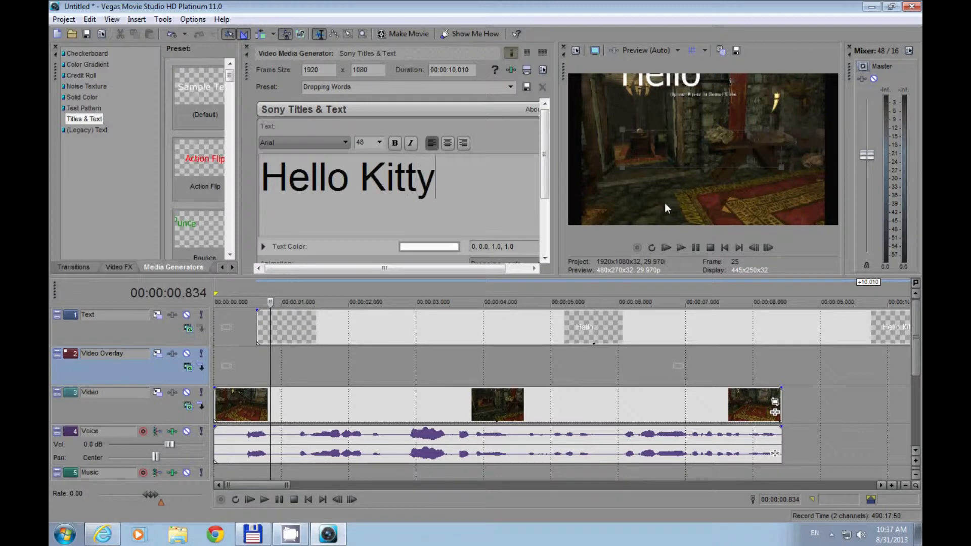
{"action": "left_click", "coordinate": [680, 248]}
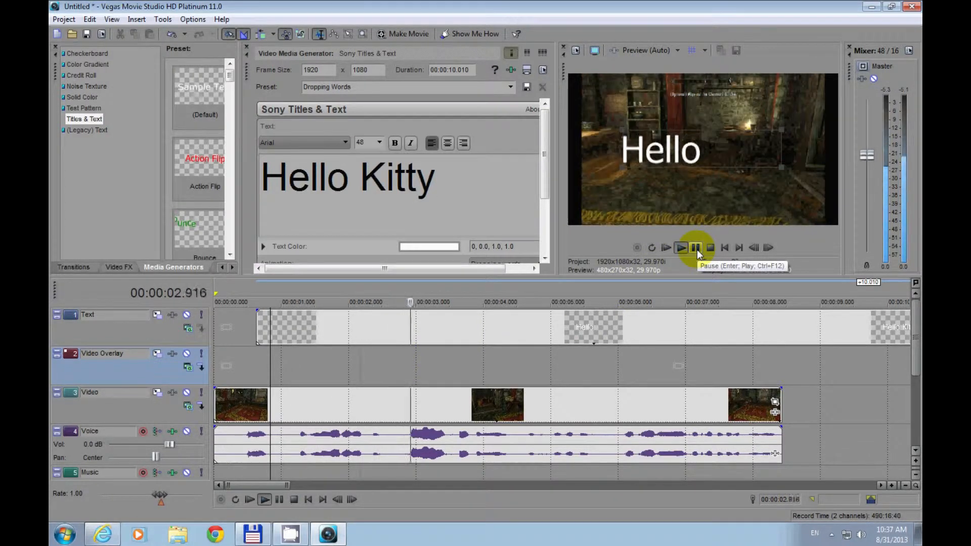
{"action": "left_click", "coordinate": [695, 248]}
Step: Shrink the title to a scale of about 0.65 and move it to the lower-left area of the video frame
{"action": "left_click_drag", "start_coordinate": [716, 160], "coordinate": [682, 203]}
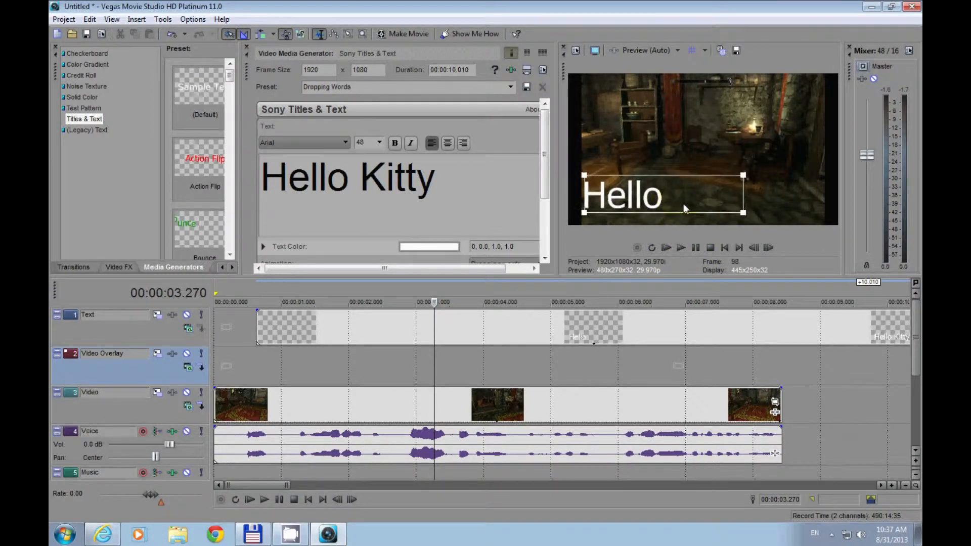
{"action": "left_click_drag", "start_coordinate": [750, 175], "coordinate": [720, 190]}
{"action": "left_click_drag", "start_coordinate": [657, 195], "coordinate": [634, 200]}
{"action": "left_click", "coordinate": [425, 376]}
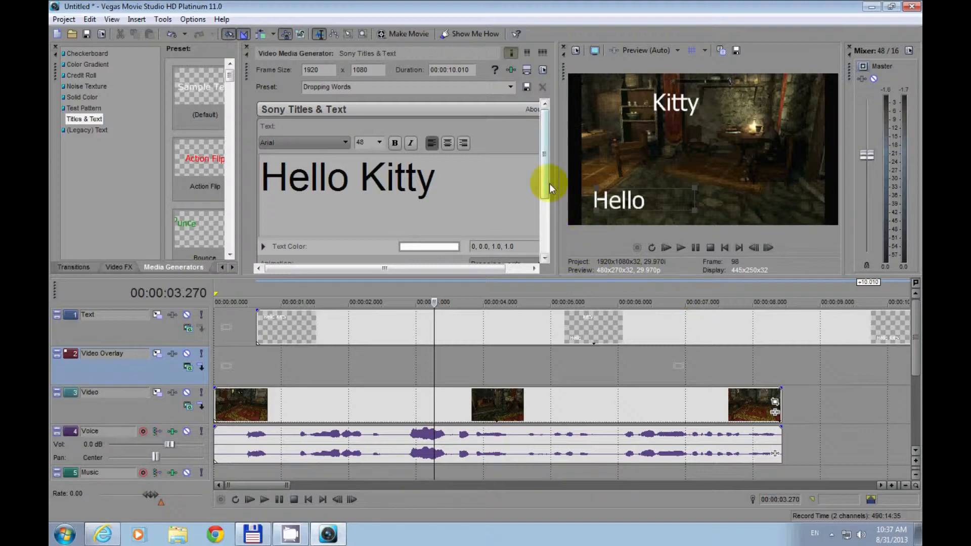
{"action": "left_click_drag", "start_coordinate": [549, 186], "coordinate": [524, 245]}
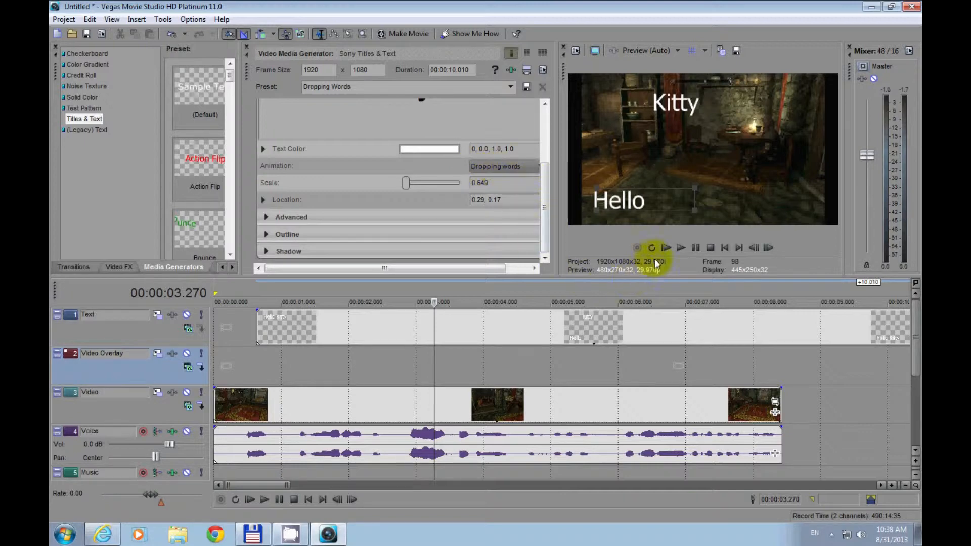
Step: Play back the resized title, including once from just before its start at about 0.5 seconds
{"action": "left_click", "coordinate": [680, 247]}
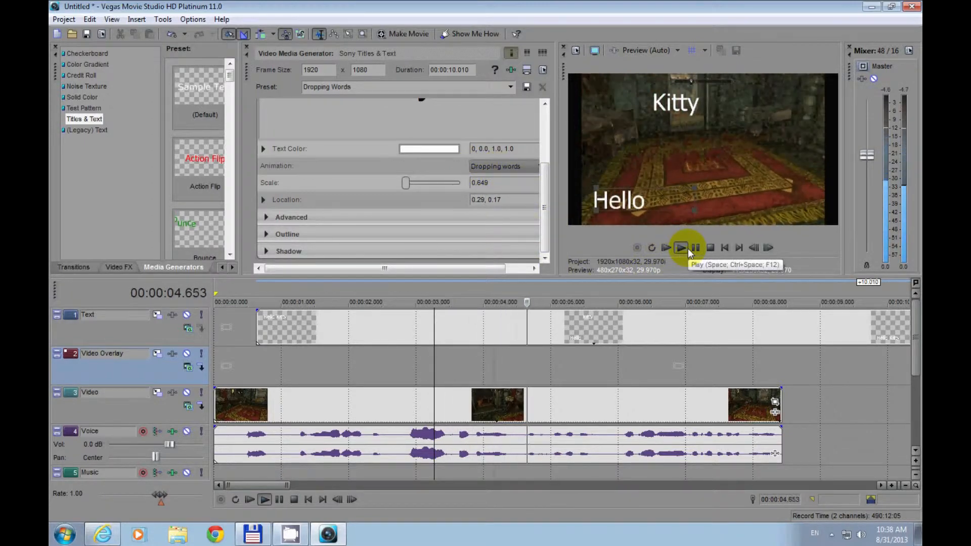
{"action": "left_click", "coordinate": [687, 249]}
{"action": "left_click", "coordinate": [696, 248]}
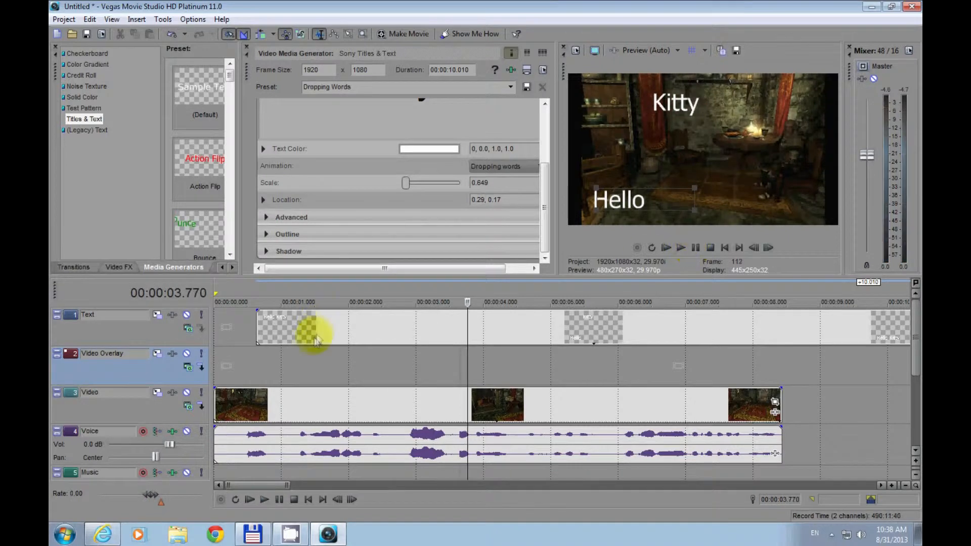
{"action": "left_click_drag", "start_coordinate": [263, 357], "coordinate": [252, 363]}
{"action": "left_click", "coordinate": [249, 368]}
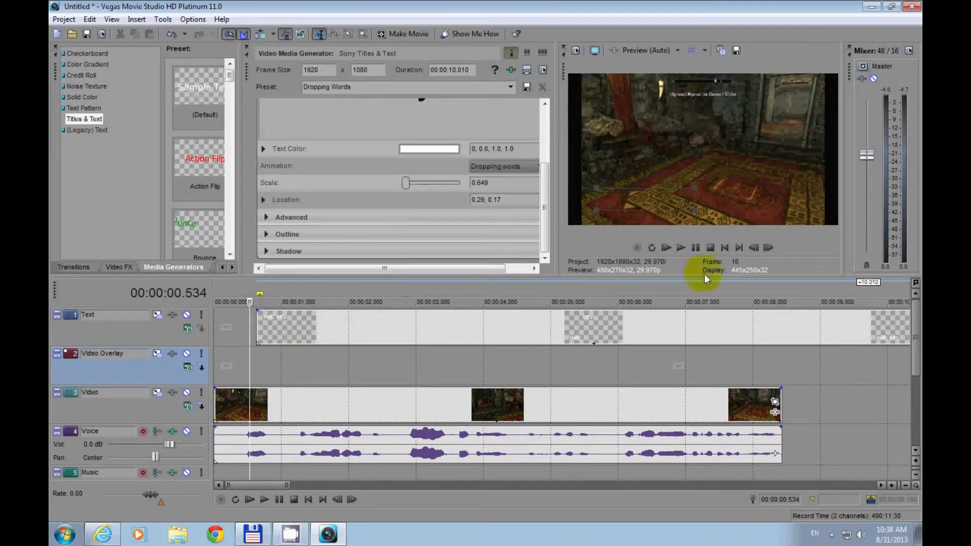
{"action": "left_click", "coordinate": [681, 248]}
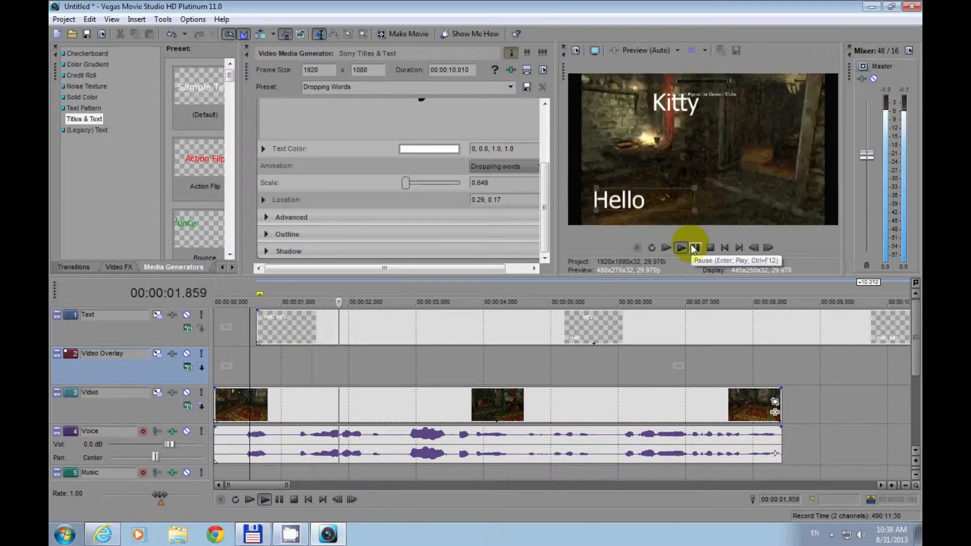
Step: Trim the end of the title event back to about 5 seconds and play it back from its start
{"action": "left_click", "coordinate": [682, 324]}
{"action": "left_click_drag", "start_coordinate": [265, 485], "coordinate": [278, 485]}
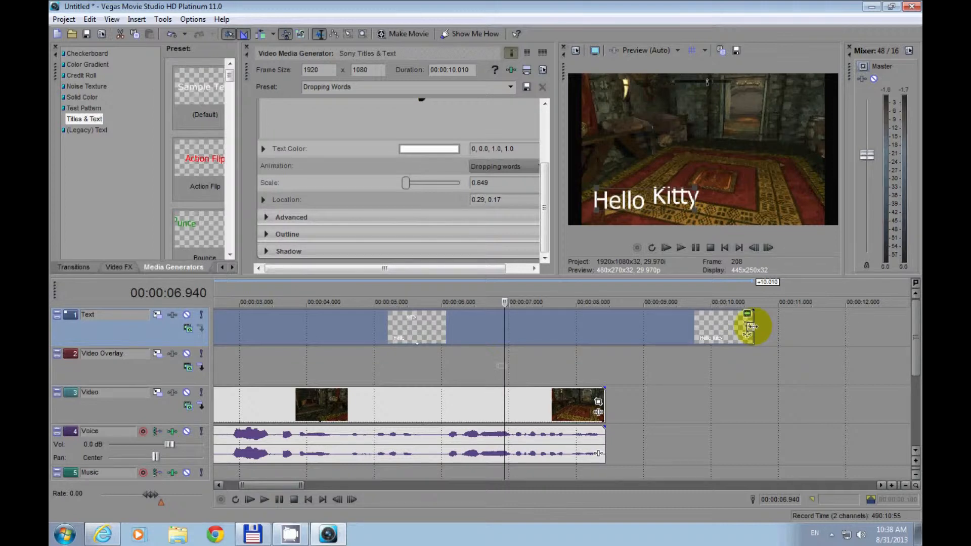
{"action": "left_click_drag", "start_coordinate": [750, 326], "coordinate": [379, 343]}
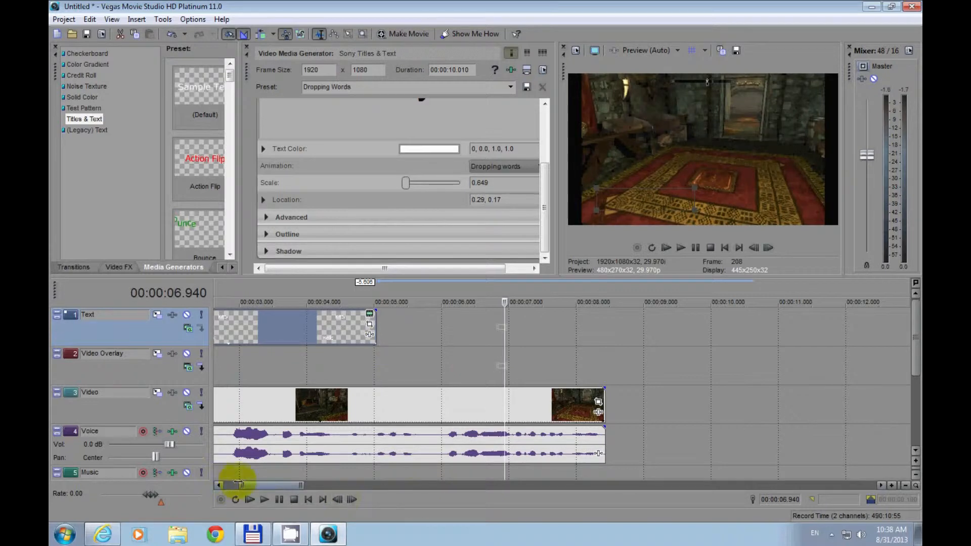
{"action": "left_click_drag", "start_coordinate": [241, 485], "coordinate": [231, 484]}
{"action": "left_click", "coordinate": [260, 357]}
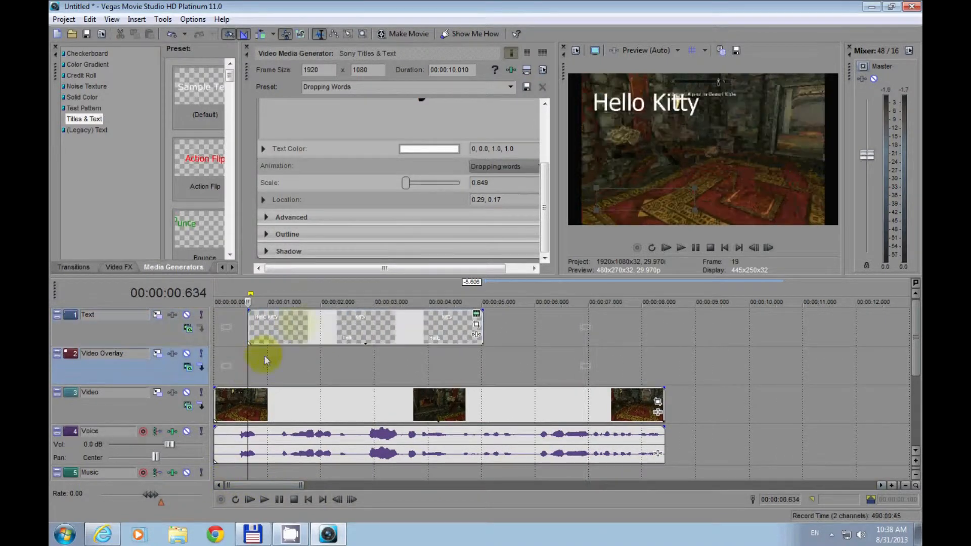
{"action": "left_click", "coordinate": [681, 248]}
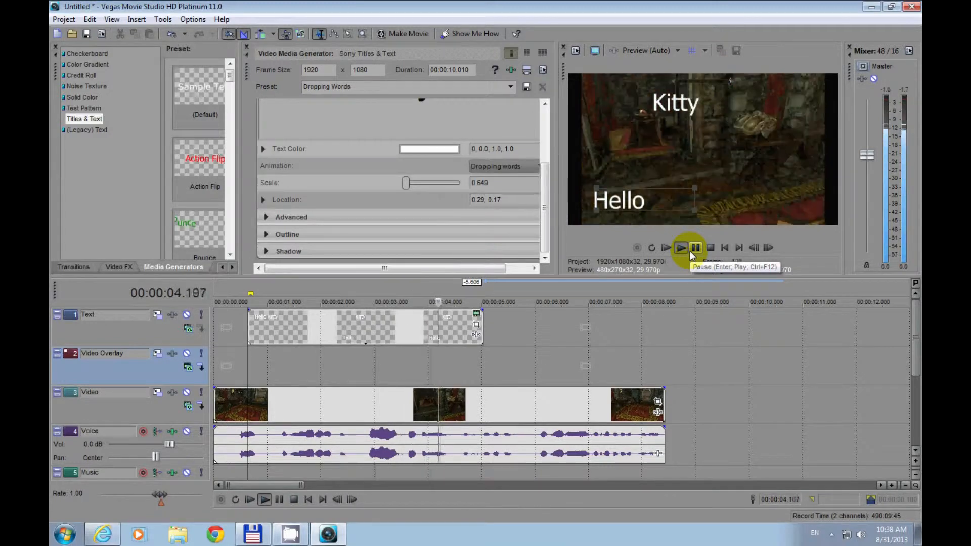
{"action": "left_click", "coordinate": [689, 251]}
Step: Extend the title event to about 9.2 seconds, time-compress it to end at about 4.8 seconds, and play back the faster animation
{"action": "left_click_drag", "start_coordinate": [484, 326], "coordinate": [702, 324]}
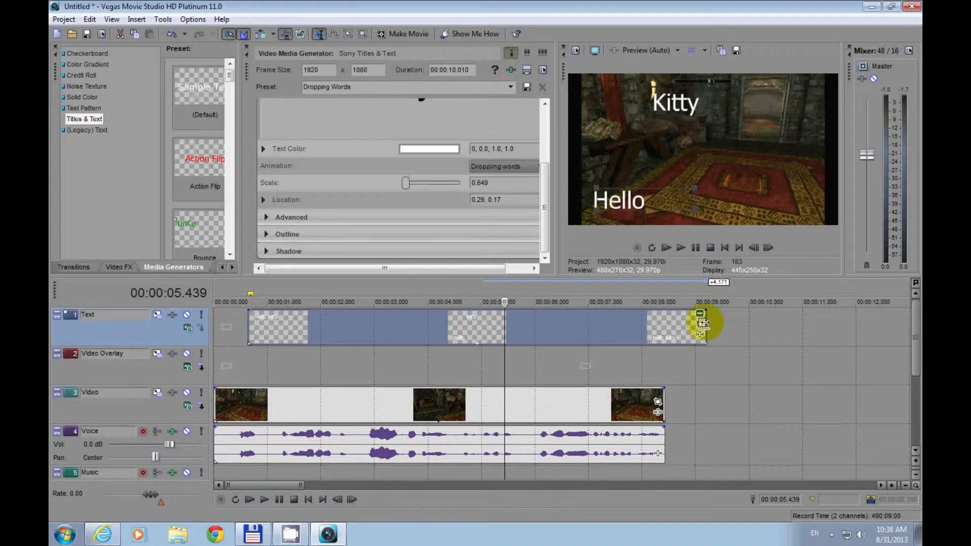
{"action": "left_click_drag", "start_coordinate": [702, 323], "coordinate": [409, 331]}
{"action": "left_click", "coordinate": [253, 363]}
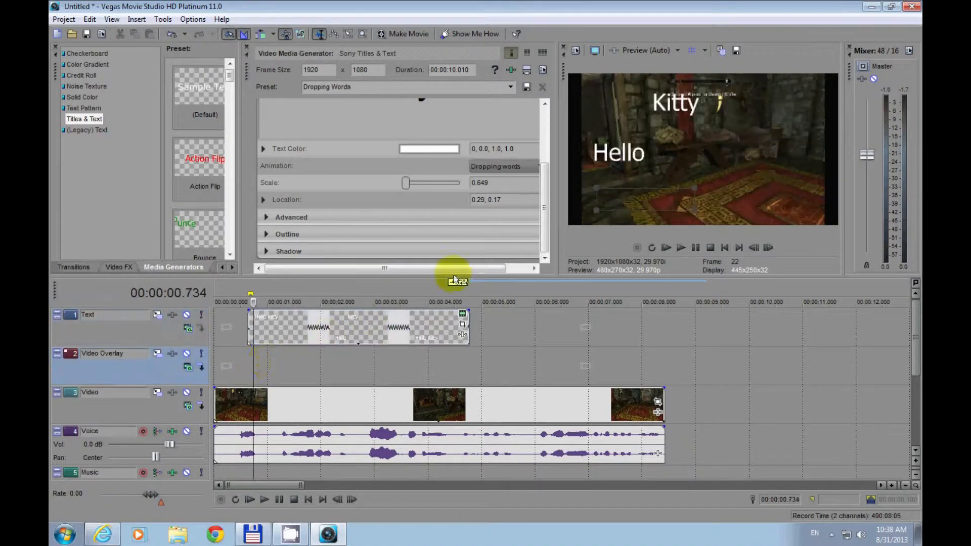
{"action": "left_click", "coordinate": [681, 247]}
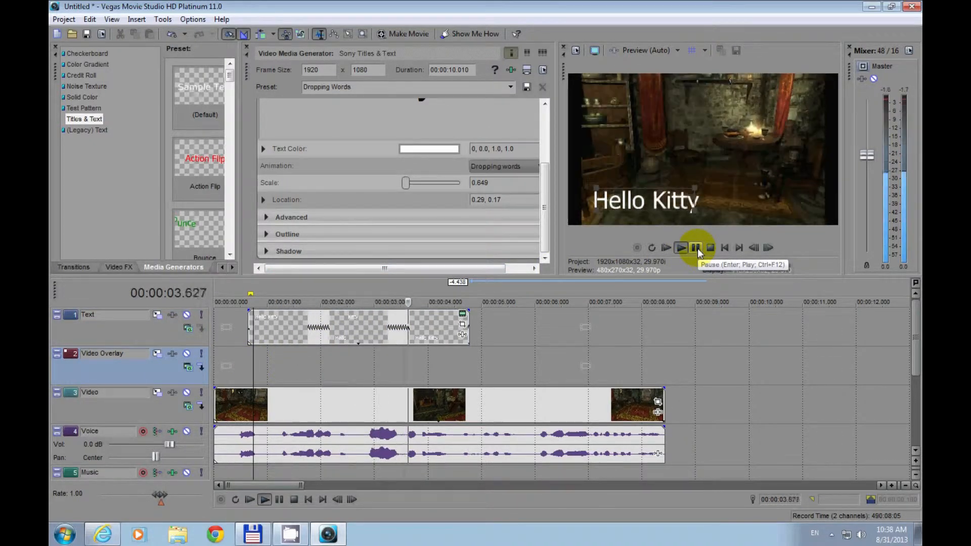
{"action": "left_click", "coordinate": [696, 248]}
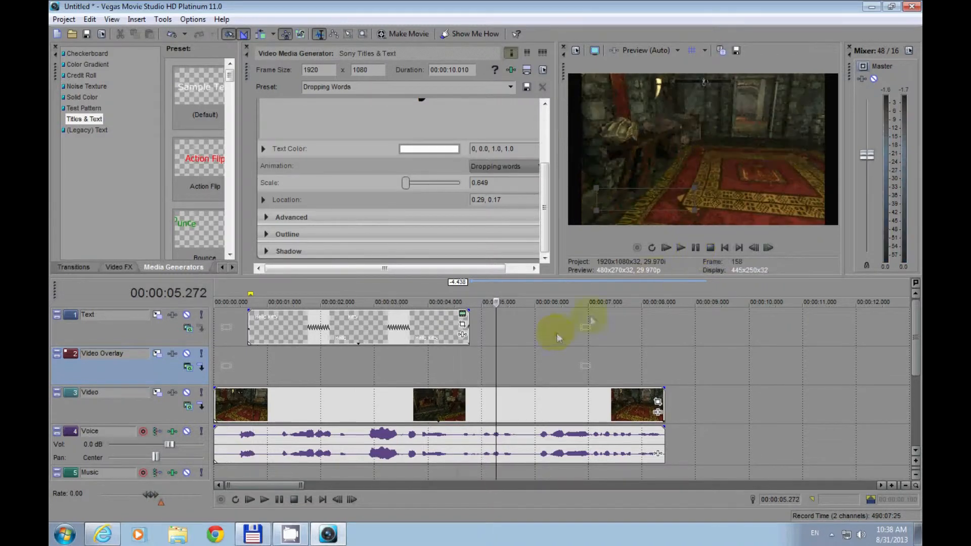
Step: Delete the title event from the Text track
{"action": "left_click", "coordinate": [377, 325]}
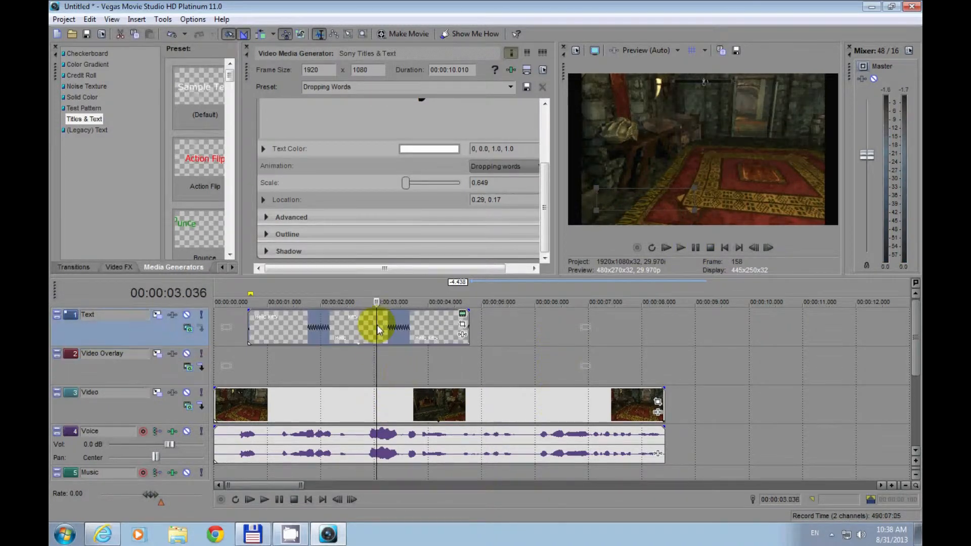
{"action": "right_click", "coordinate": [377, 325]}
{"action": "left_click", "coordinate": [424, 195]}
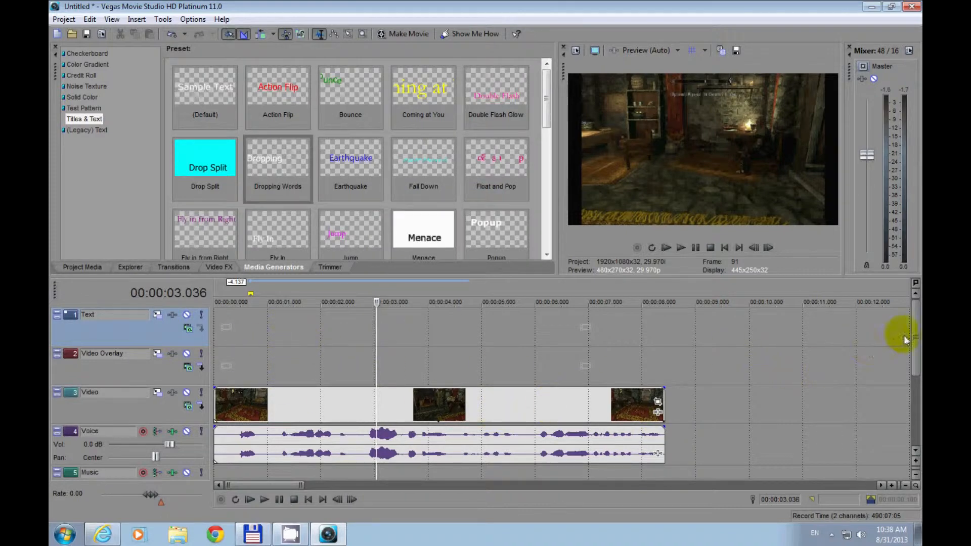
{"action": "left_click_drag", "start_coordinate": [914, 352], "coordinate": [909, 374]}
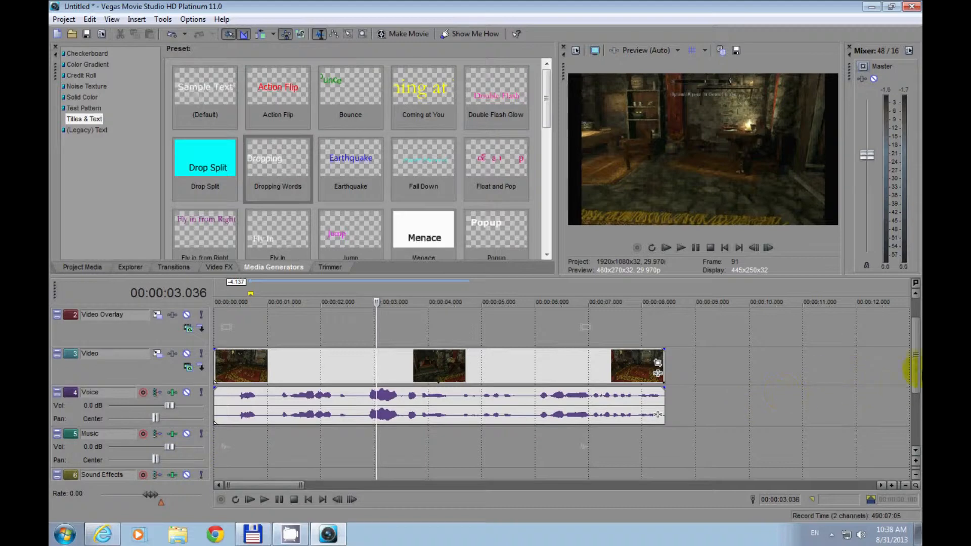
Step: Look over the lower audio tracks, then browse the video effect presets for Add Noise and Brightness and Contrast
{"action": "left_click_drag", "start_coordinate": [913, 363], "coordinate": [906, 405]}
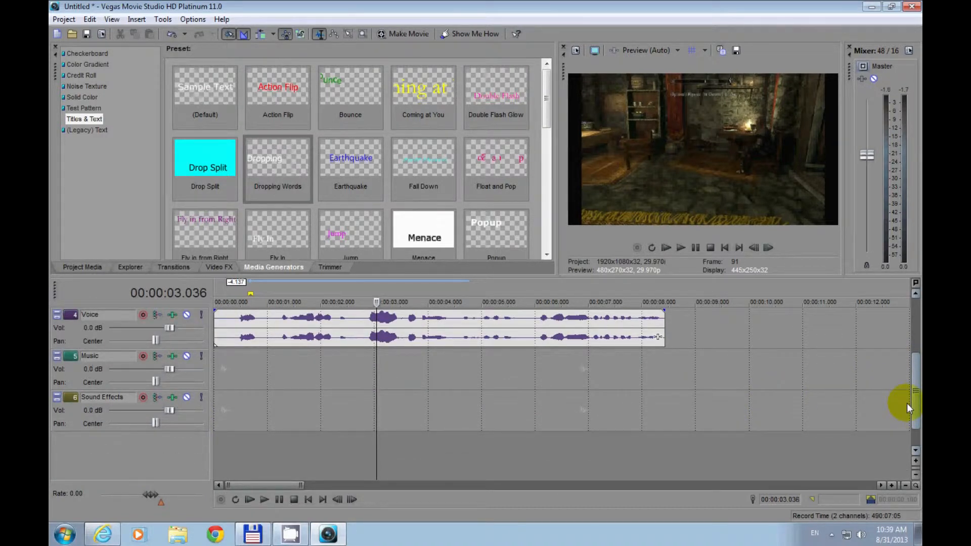
{"action": "left_click_drag", "start_coordinate": [906, 402], "coordinate": [917, 354]}
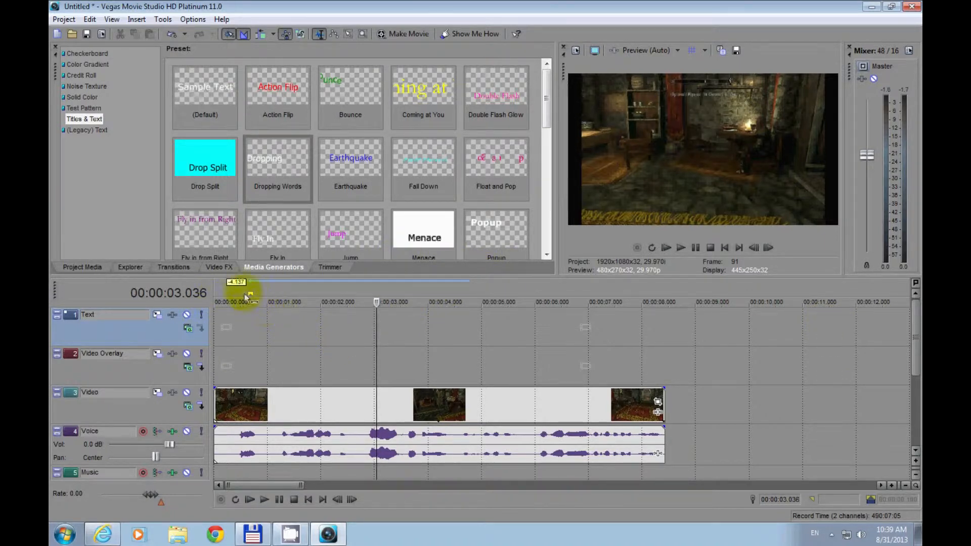
{"action": "left_click", "coordinate": [215, 267]}
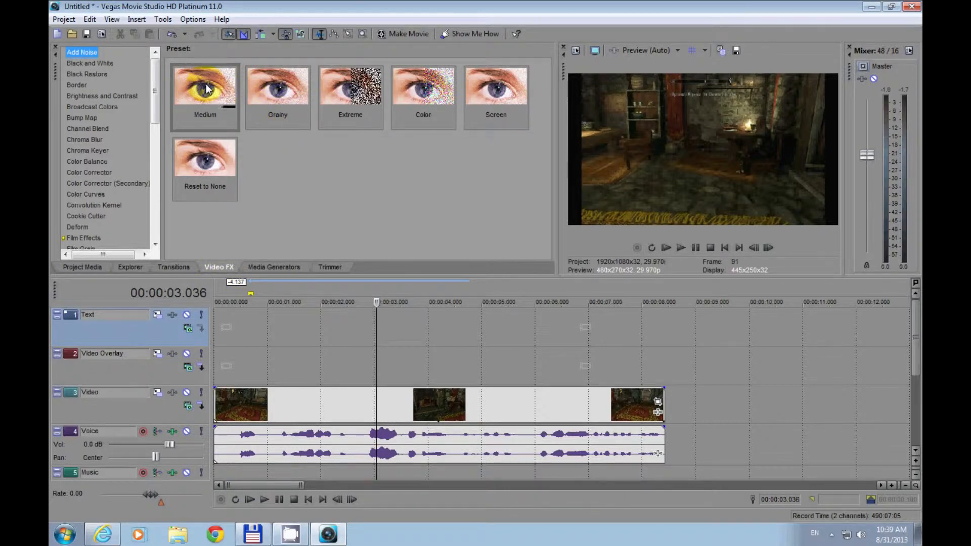
{"action": "left_click", "coordinate": [326, 102]}
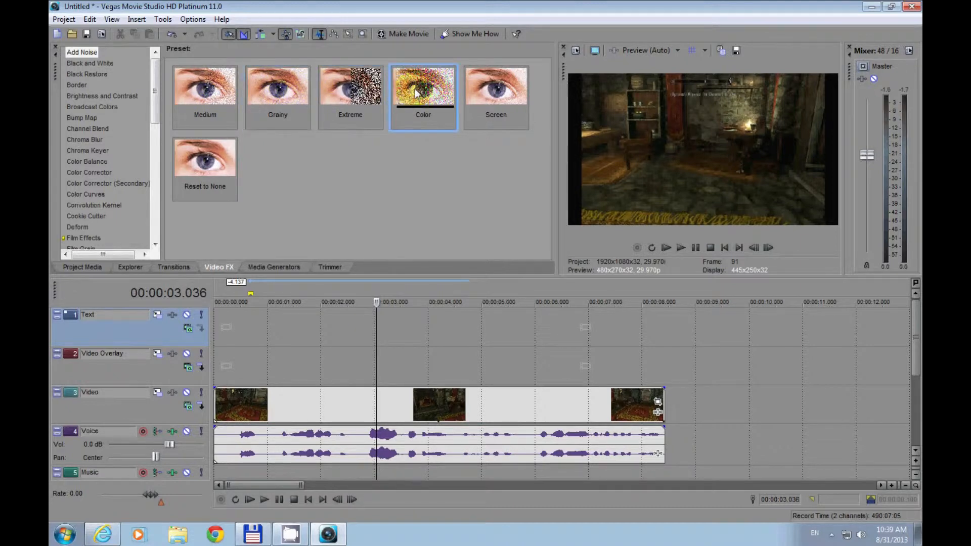
{"action": "left_click", "coordinate": [124, 96]}
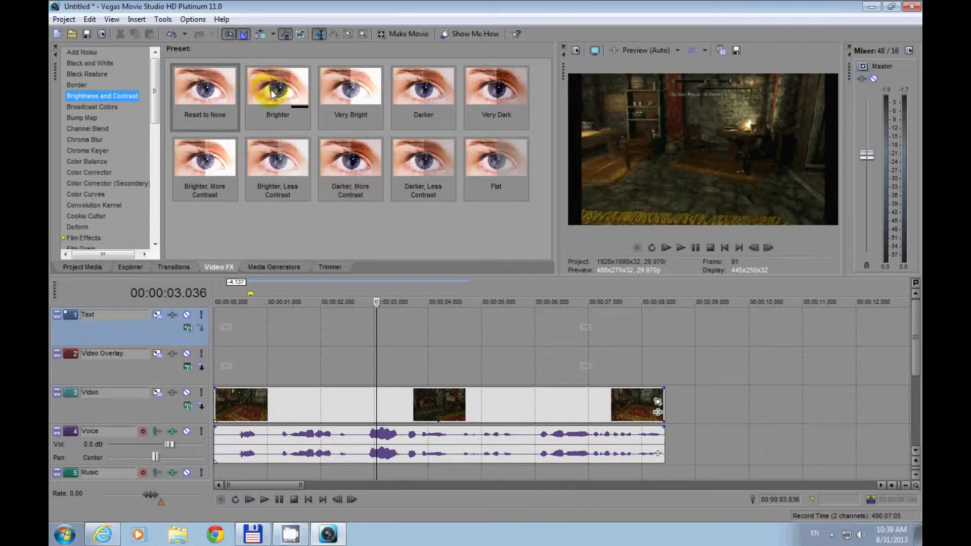
Step: Switch to Total Commander, play the finished video Crazy Screamy Girl with a pause partway, then close the player and minimize the file manager
{"action": "left_click", "coordinate": [252, 534]}
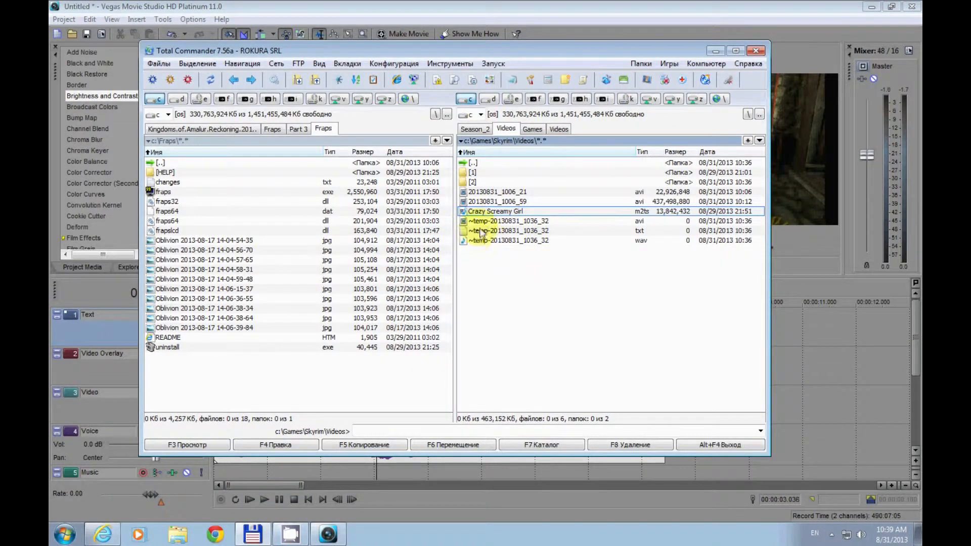
{"action": "double_click", "coordinate": [504, 212]}
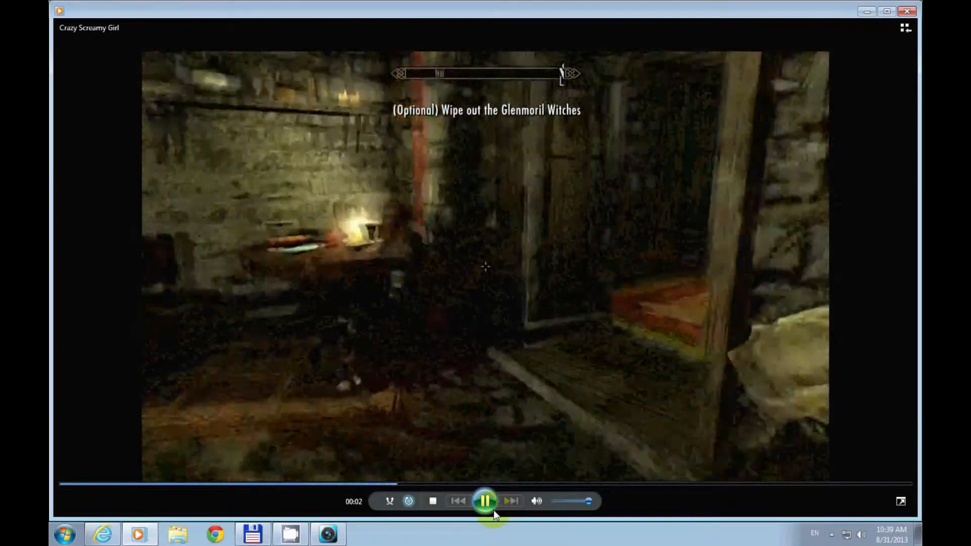
{"action": "left_click", "coordinate": [484, 501]}
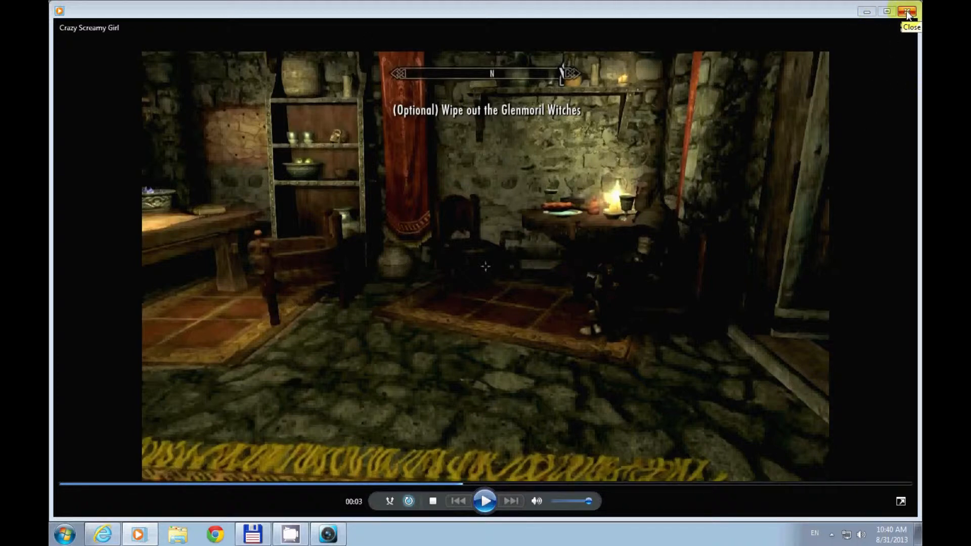
{"action": "left_click", "coordinate": [491, 502]}
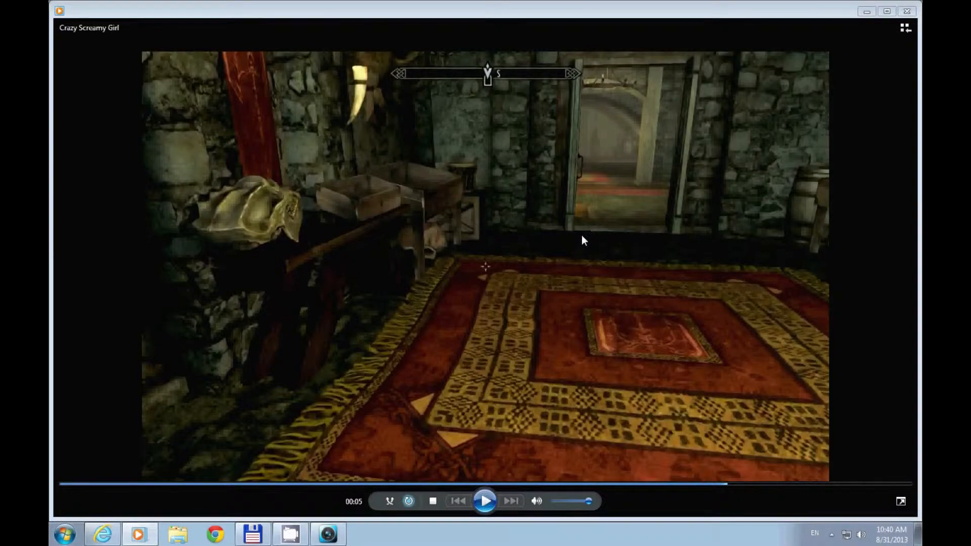
{"action": "left_click", "coordinate": [906, 11]}
{"action": "left_click", "coordinate": [716, 53]}
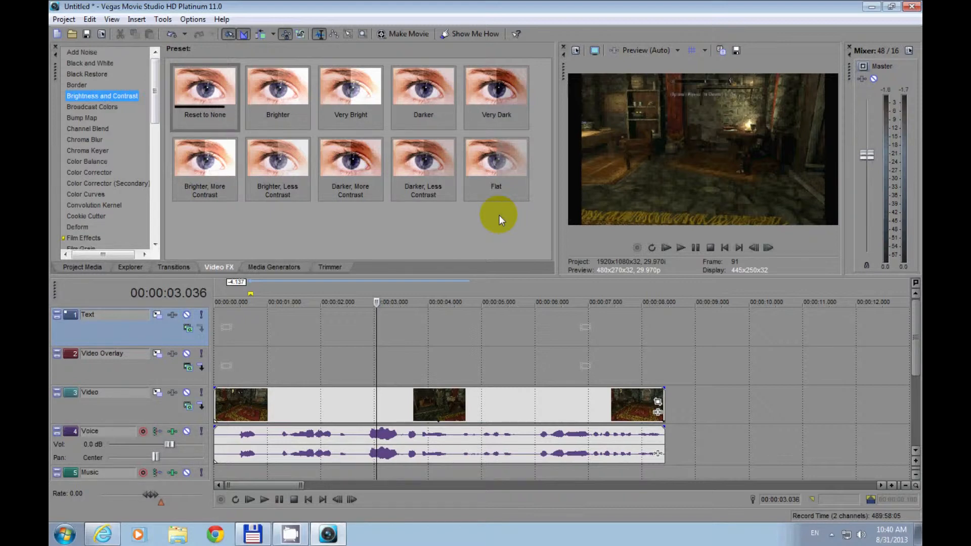
Step: Apply the Brighter preset of Brightness and Contrast to the video event, with brightness 0.27, contrast 0.63 and contrast center 0.38
{"action": "left_click_drag", "start_coordinate": [273, 89], "coordinate": [365, 412]}
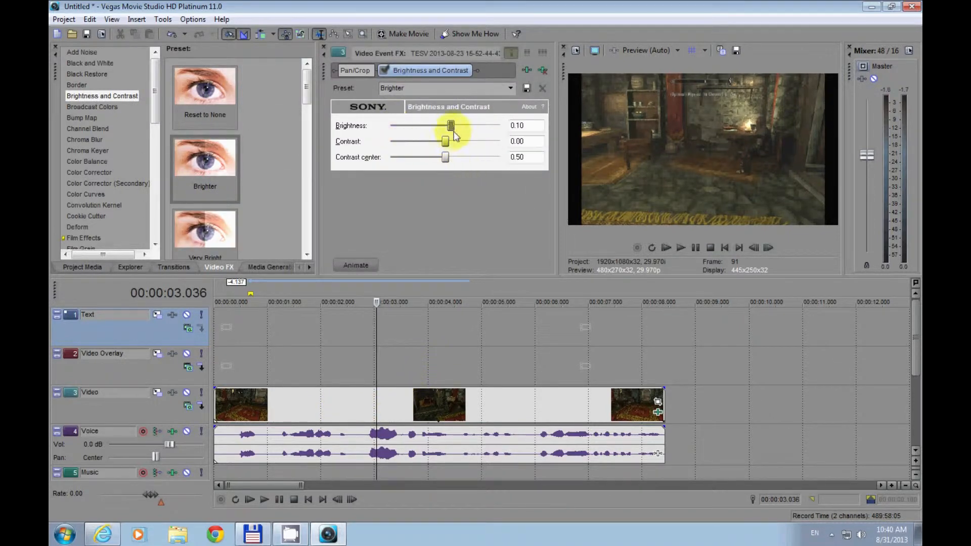
{"action": "left_click_drag", "start_coordinate": [450, 125], "coordinate": [432, 157]}
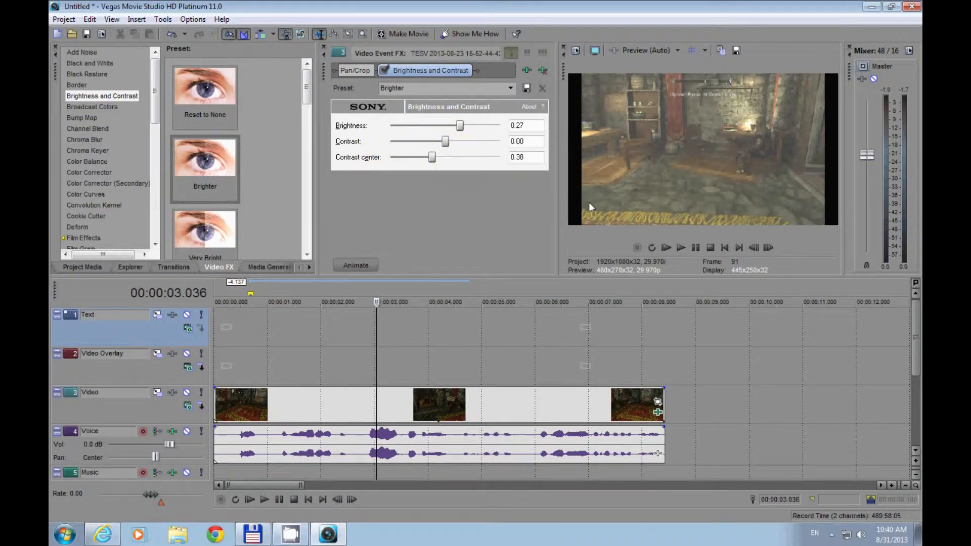
{"action": "left_click_drag", "start_coordinate": [444, 141], "coordinate": [481, 147]}
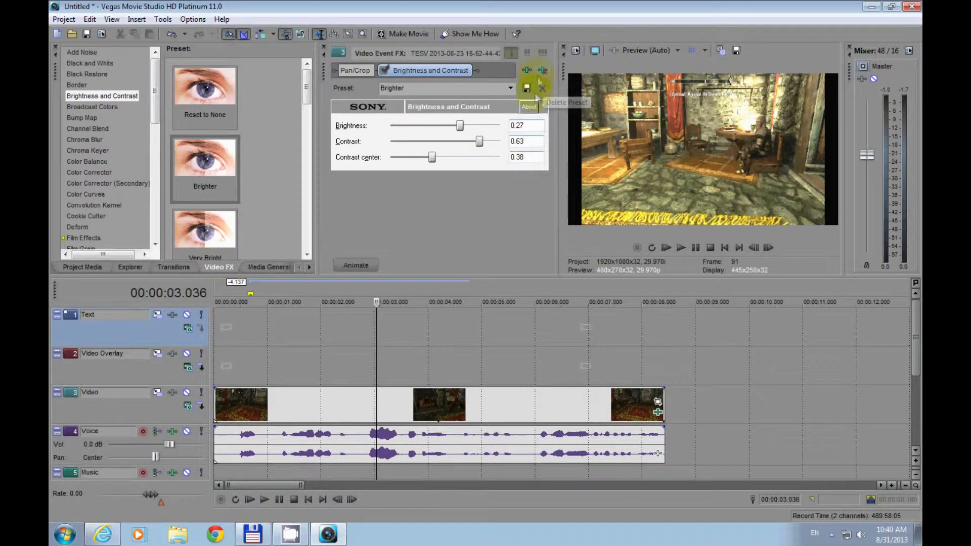
Step: Save the event's effect chain as the filter package New Package, delete that package, and cancel the Plug-In Chooser
{"action": "left_click", "coordinate": [527, 70]}
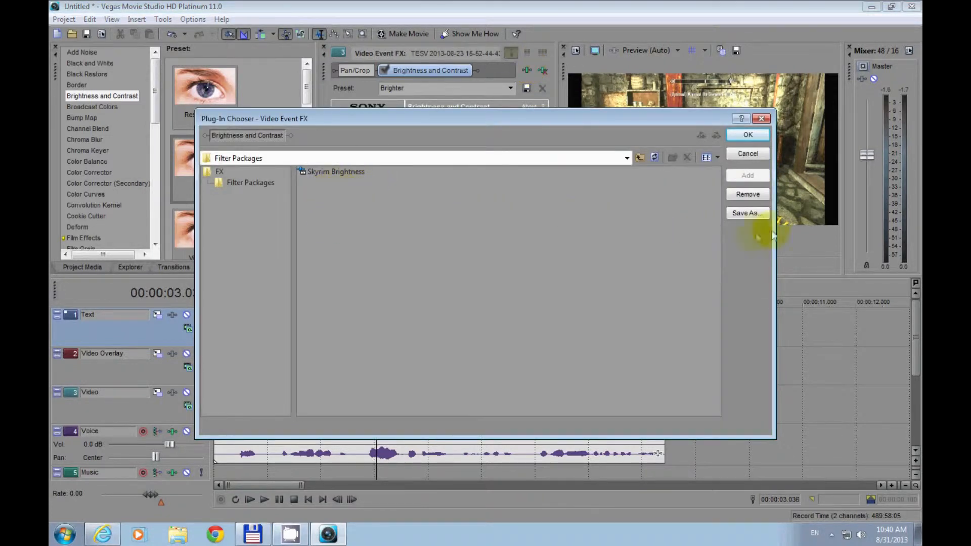
{"action": "left_click", "coordinate": [747, 214]}
{"action": "left_click", "coordinate": [481, 227]}
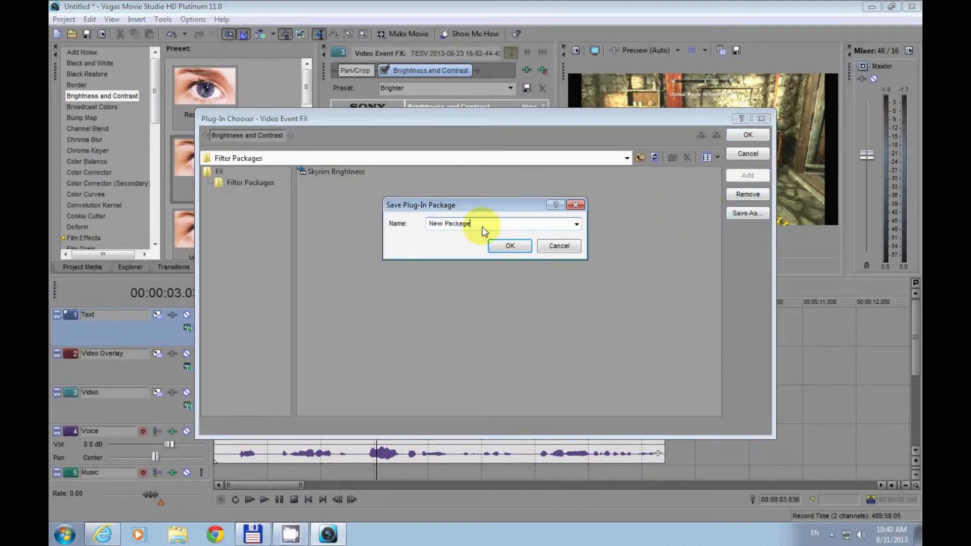
{"action": "left_click", "coordinate": [505, 245]}
{"action": "left_click", "coordinate": [338, 172]}
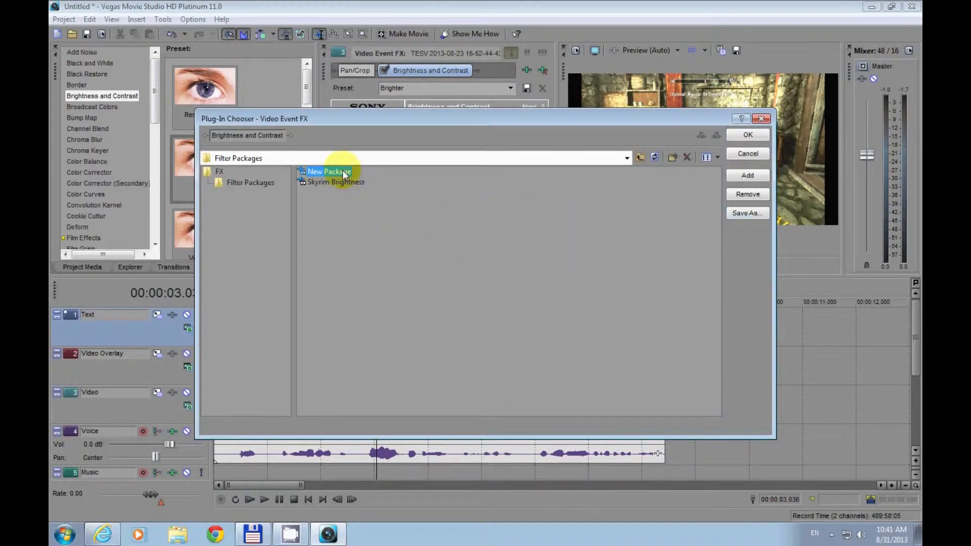
{"action": "right_click", "coordinate": [343, 172]}
{"action": "left_click", "coordinate": [385, 180]}
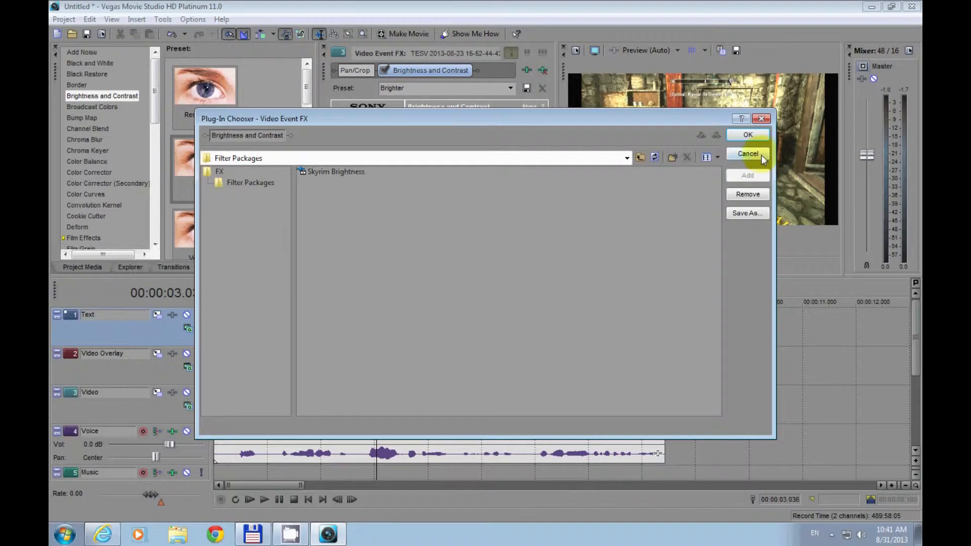
{"action": "left_click", "coordinate": [760, 155]}
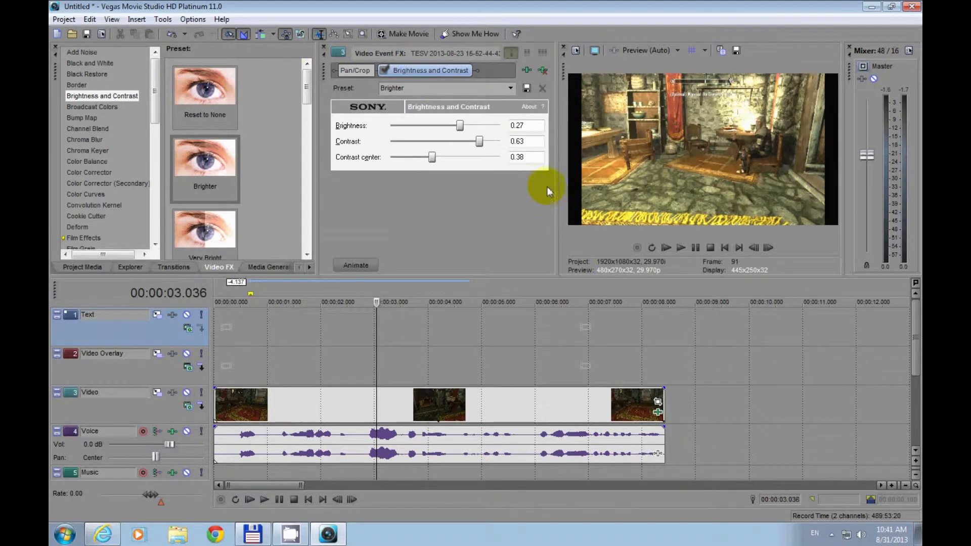
Step: Preview the brightened clip at about 5.5 seconds, close its effect settings, and undo the Brightness and Contrast effect
{"action": "left_click", "coordinate": [507, 326]}
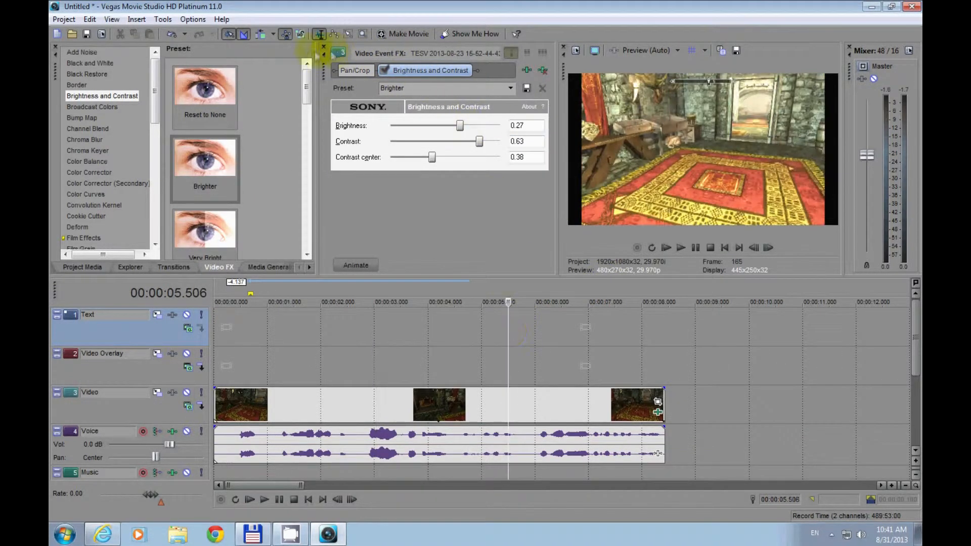
{"action": "left_click", "coordinate": [323, 47]}
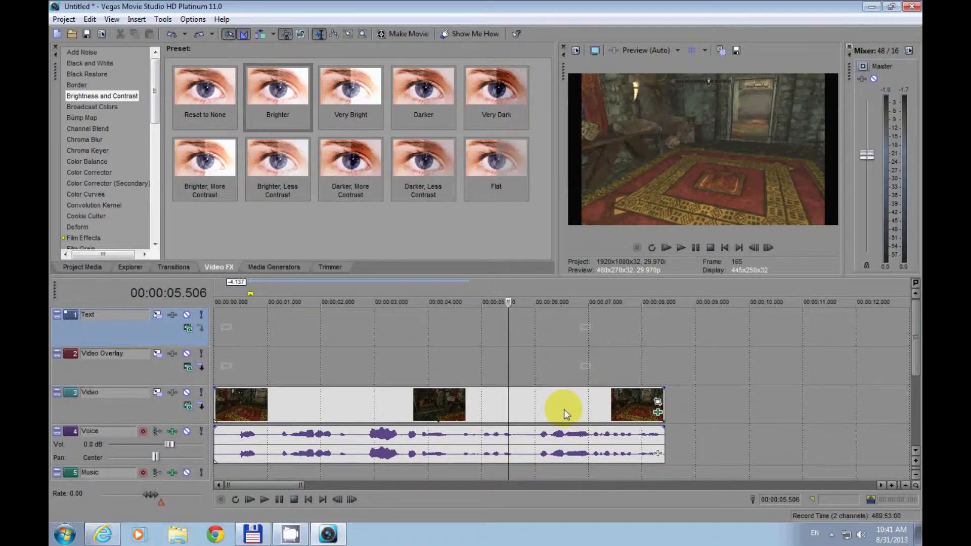
{"action": "left_click", "coordinate": [584, 357]}
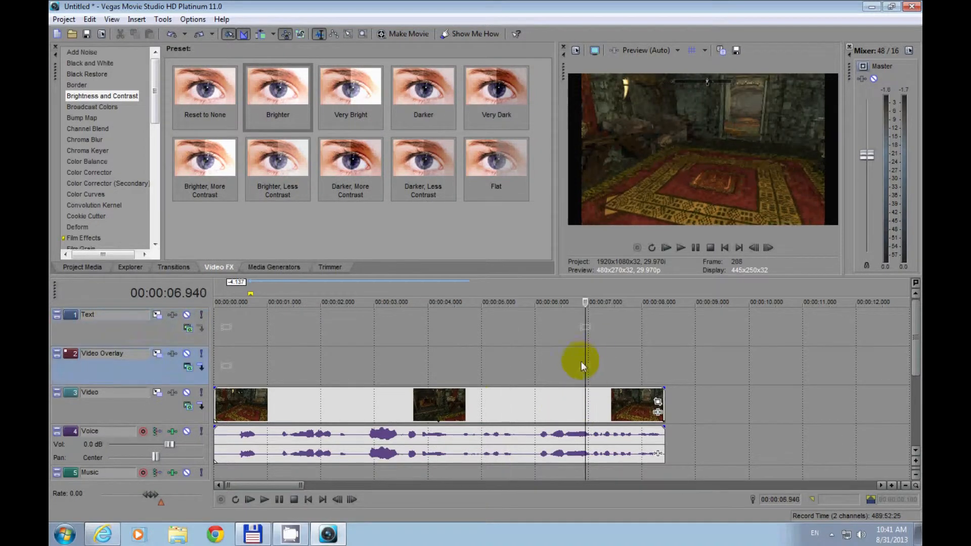
Step: Apply the saved Skyrim Brightness filter package to the video event, close its effect settings, and undo the effect
{"action": "left_click", "coordinate": [480, 405]}
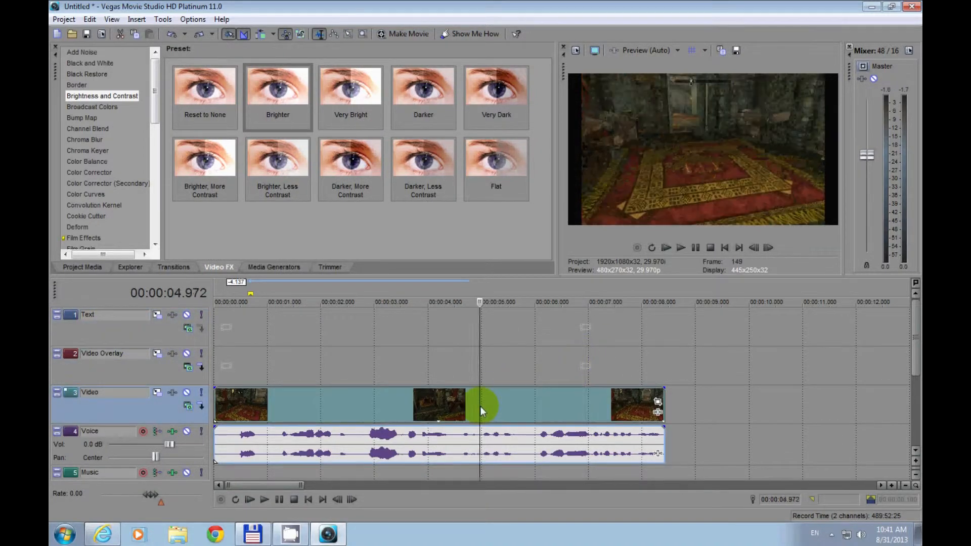
{"action": "left_click", "coordinate": [657, 413]}
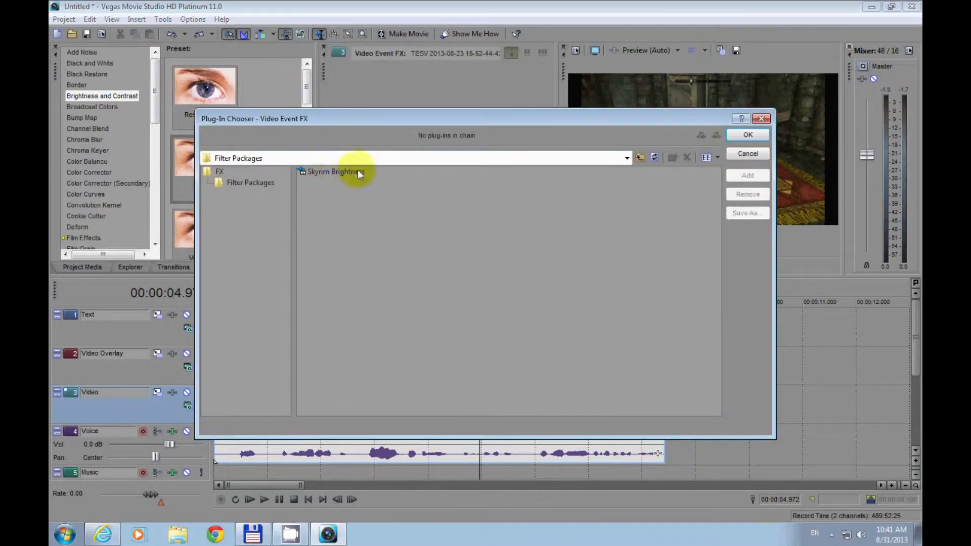
{"action": "left_click", "coordinate": [357, 169]}
{"action": "left_click", "coordinate": [748, 135]}
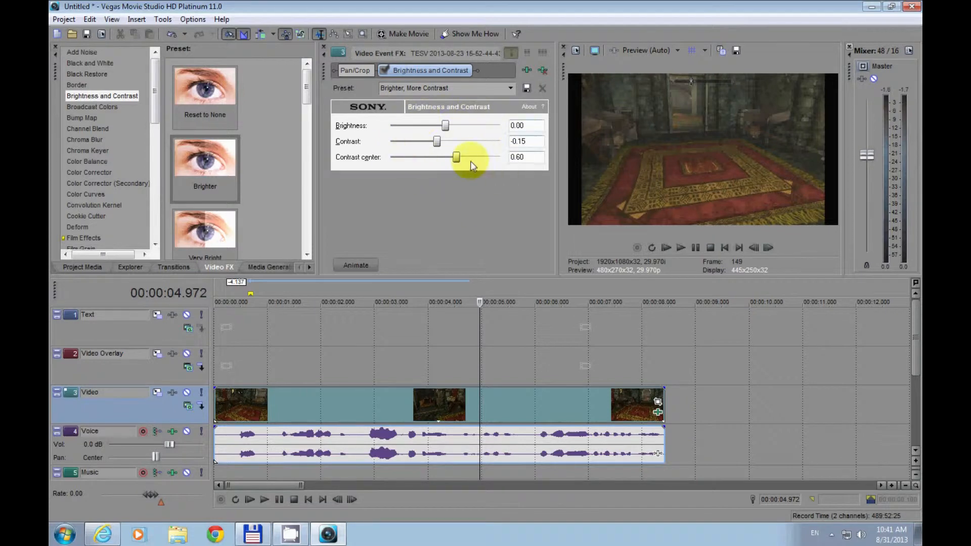
{"action": "left_click", "coordinate": [324, 47]}
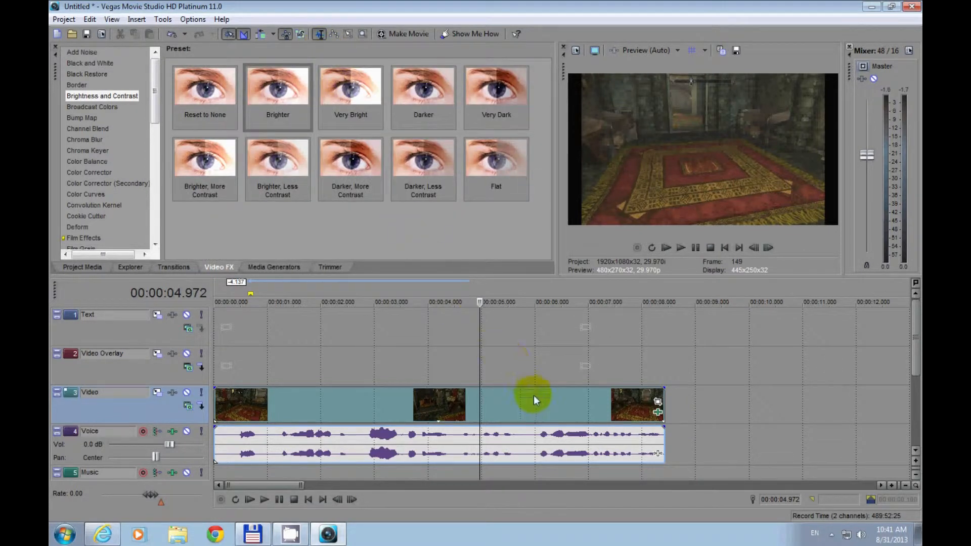
{"action": "left_click", "coordinate": [543, 351]}
{"action": "left_click", "coordinate": [489, 410]}
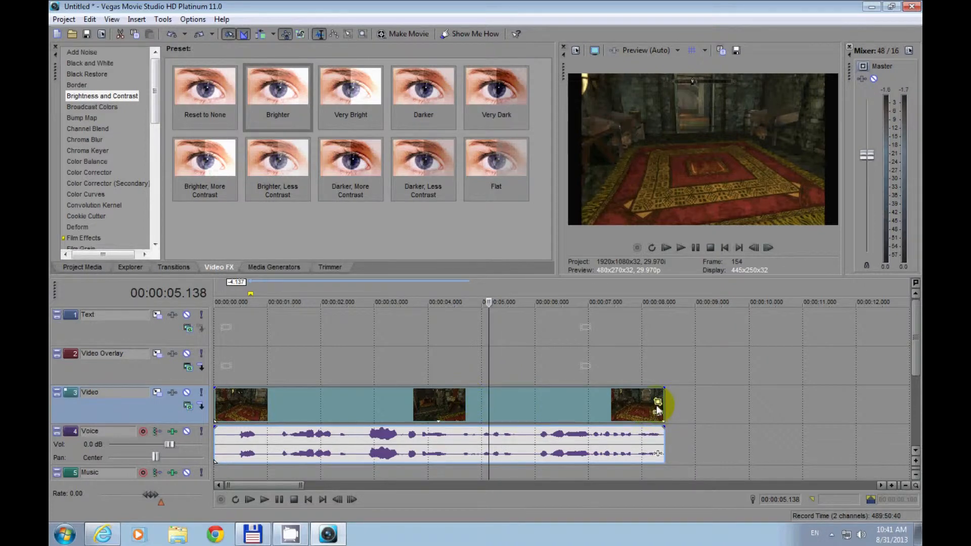
{"action": "right_click", "coordinate": [502, 402]}
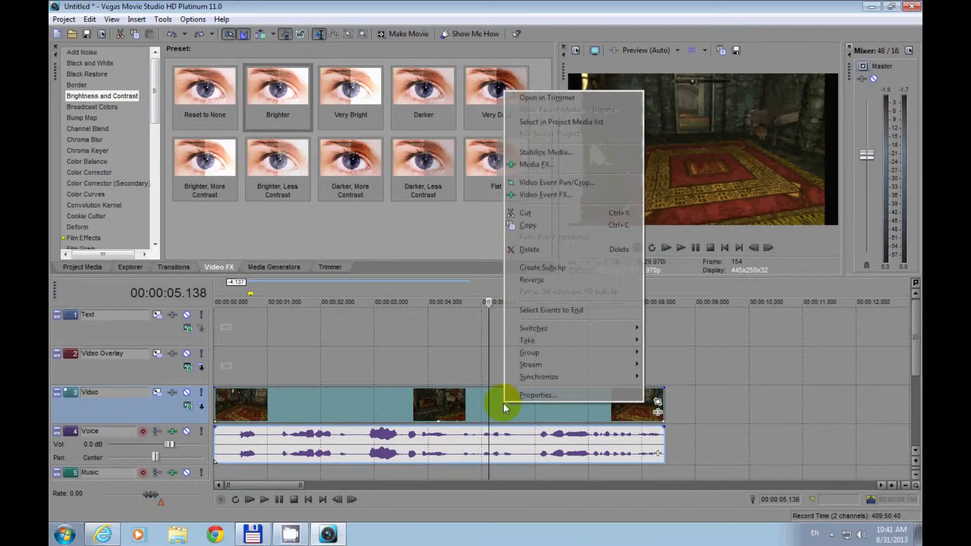
{"action": "left_click", "coordinate": [586, 201]}
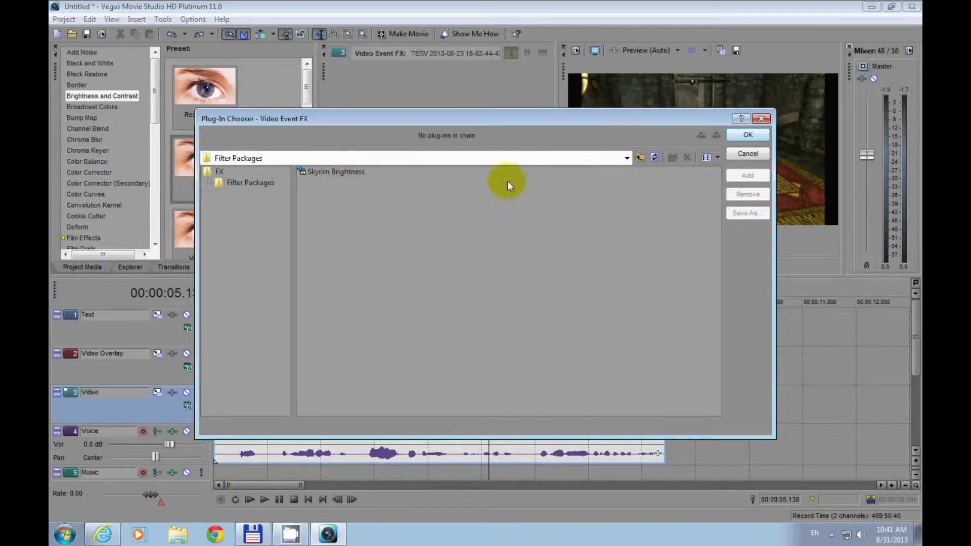
{"action": "left_click", "coordinate": [748, 153]}
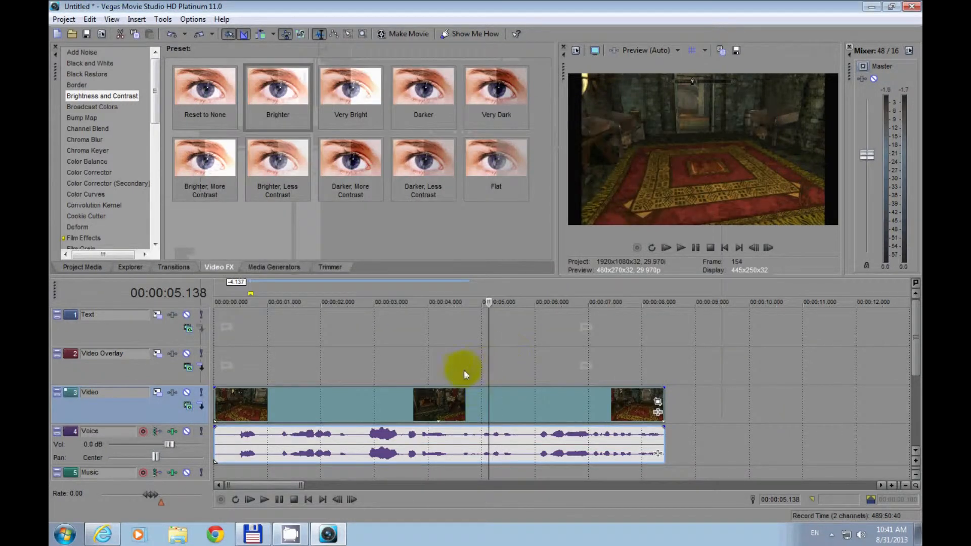
Step: Move the playhead to about 4.4 seconds, apply the Skyrim Brightness package to the video event again, and undo it
{"action": "left_click", "coordinate": [447, 363]}
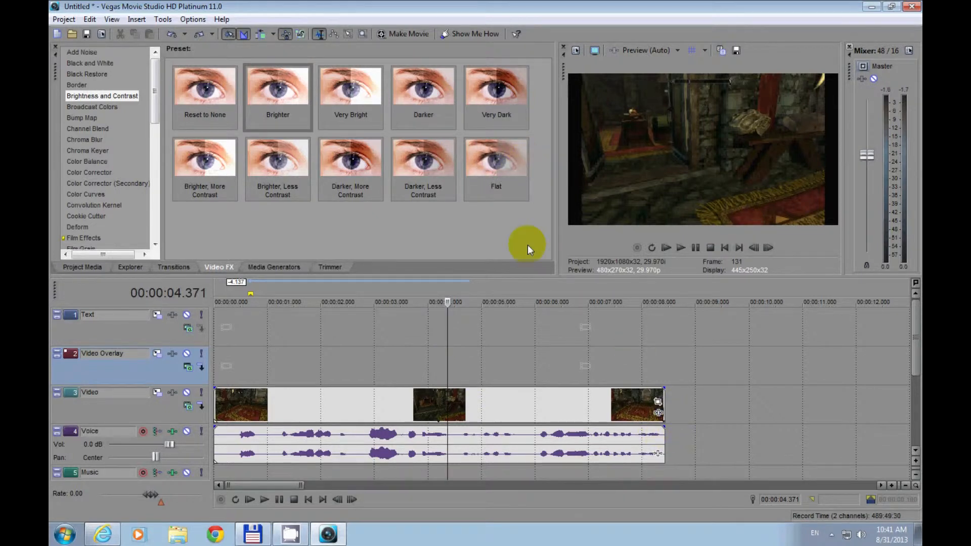
{"action": "left_click", "coordinate": [326, 169]}
{"action": "left_click", "coordinate": [745, 134]}
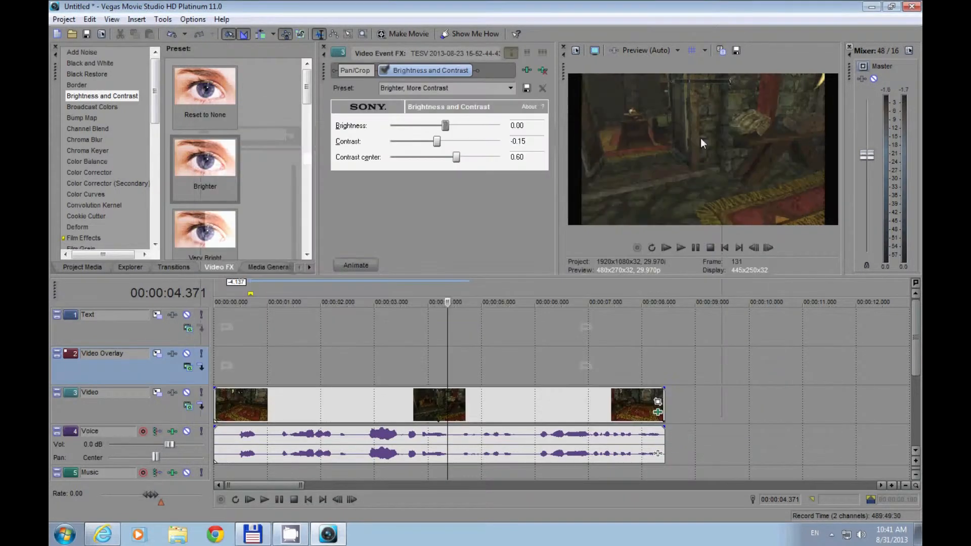
{"action": "left_click", "coordinate": [323, 45]}
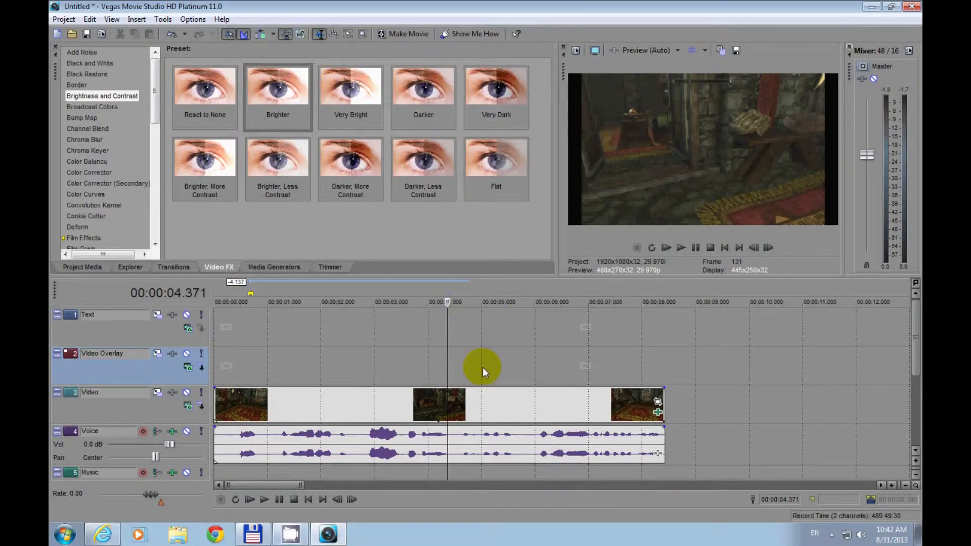
{"action": "left_click", "coordinate": [547, 358]}
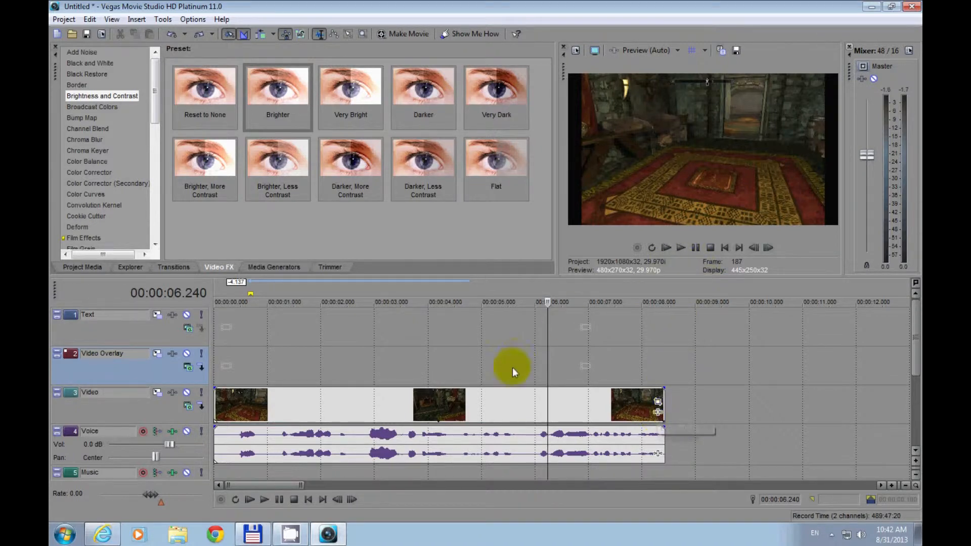
Step: Add a generated Soft Clouds noise texture to the Video Overlay track, starting at about 1.6 seconds
{"action": "left_click_drag", "start_coordinate": [548, 375], "coordinate": [377, 370]}
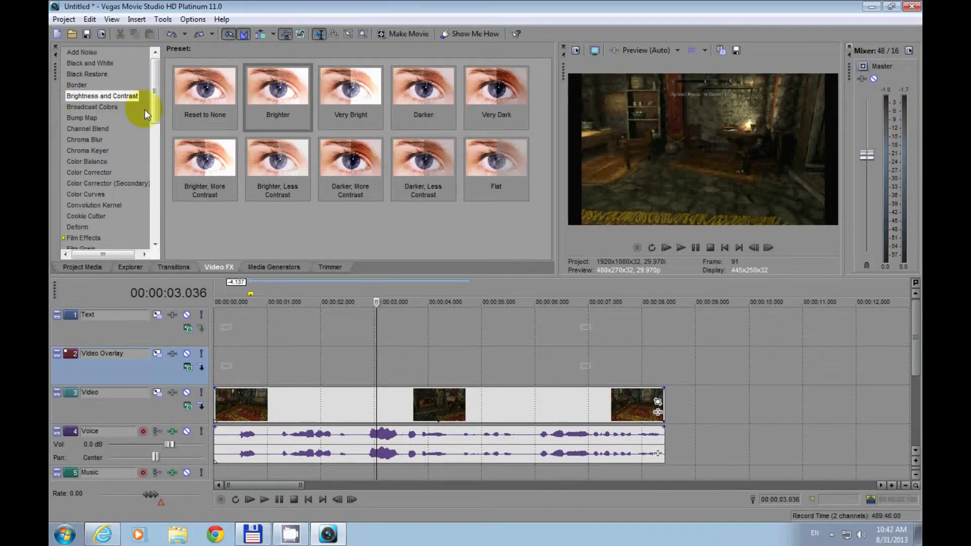
{"action": "left_click", "coordinate": [104, 150]}
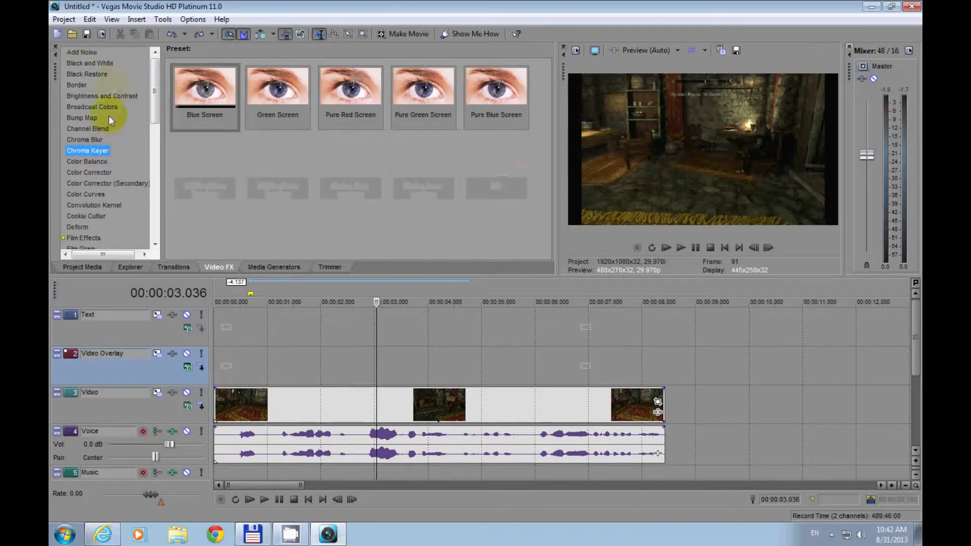
{"action": "left_click", "coordinate": [251, 265]}
{"action": "left_click", "coordinate": [87, 86]}
{"action": "left_click", "coordinate": [91, 64]}
{"action": "left_click", "coordinate": [87, 86]}
{"action": "left_click", "coordinate": [350, 94]}
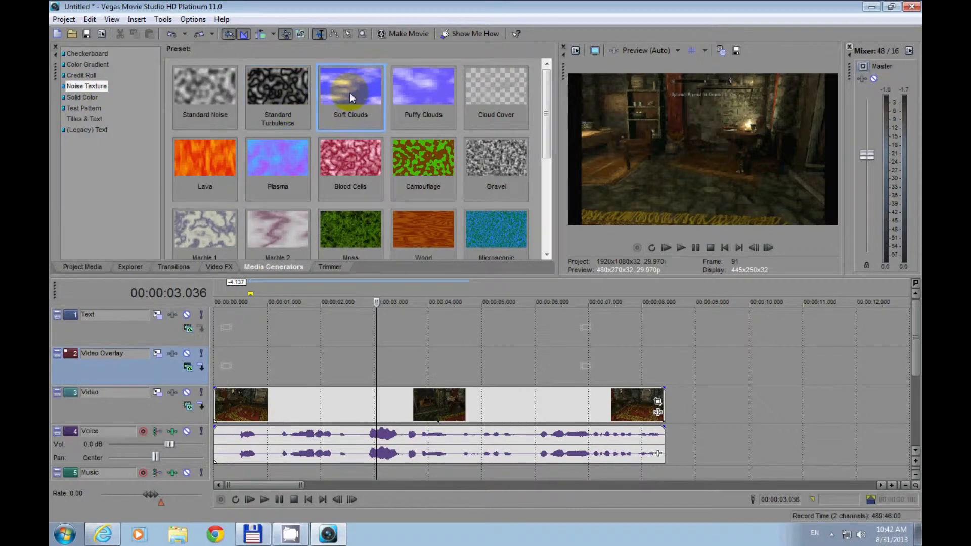
{"action": "left_click", "coordinate": [284, 362]}
{"action": "left_click_drag", "start_coordinate": [356, 90], "coordinate": [305, 362]}
Step: Make the cloud texture's Color B fully transparent and its Color A nearly transparent, previewing at about 4 seconds
{"action": "left_click", "coordinate": [332, 327]}
{"action": "left_click_drag", "start_coordinate": [333, 327], "coordinate": [428, 335]}
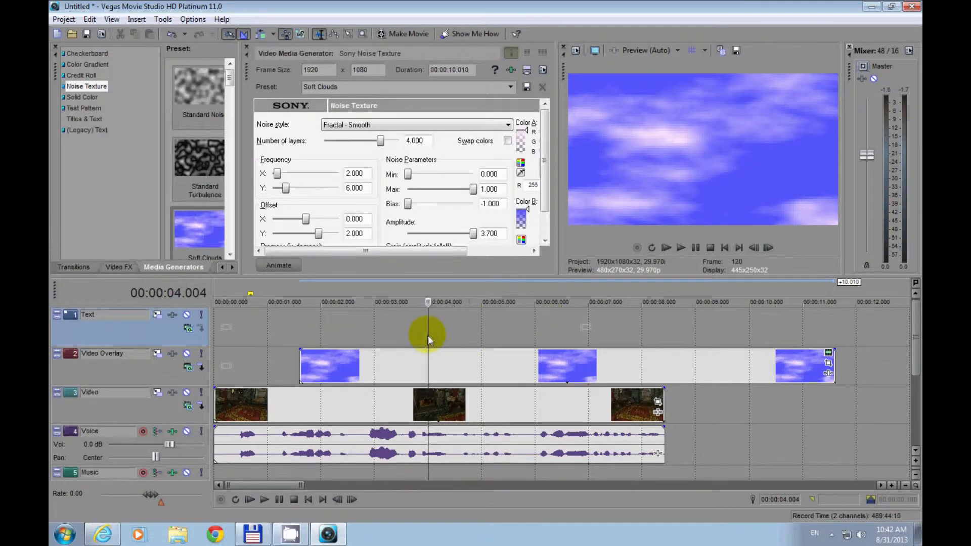
{"action": "left_click", "coordinate": [530, 215]}
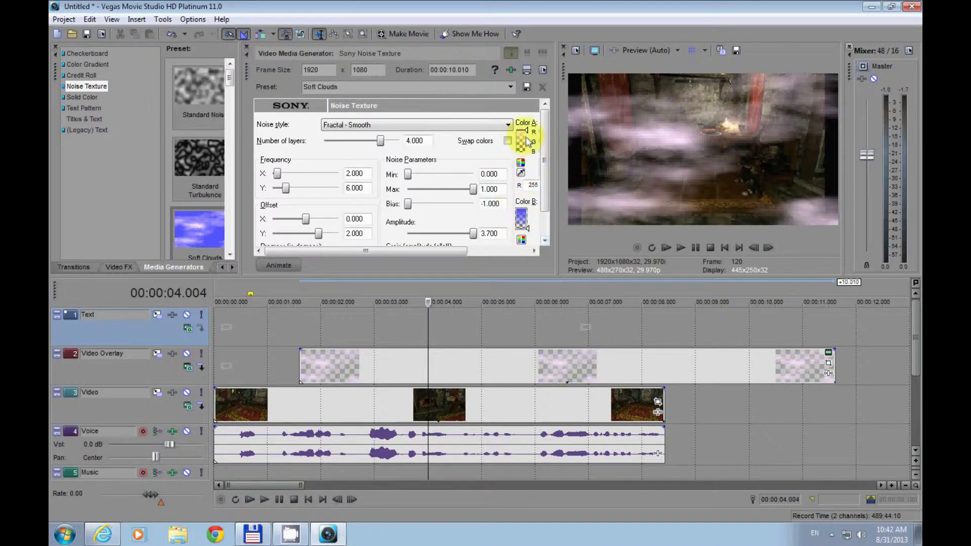
{"action": "left_click_drag", "start_coordinate": [526, 135], "coordinate": [526, 148]}
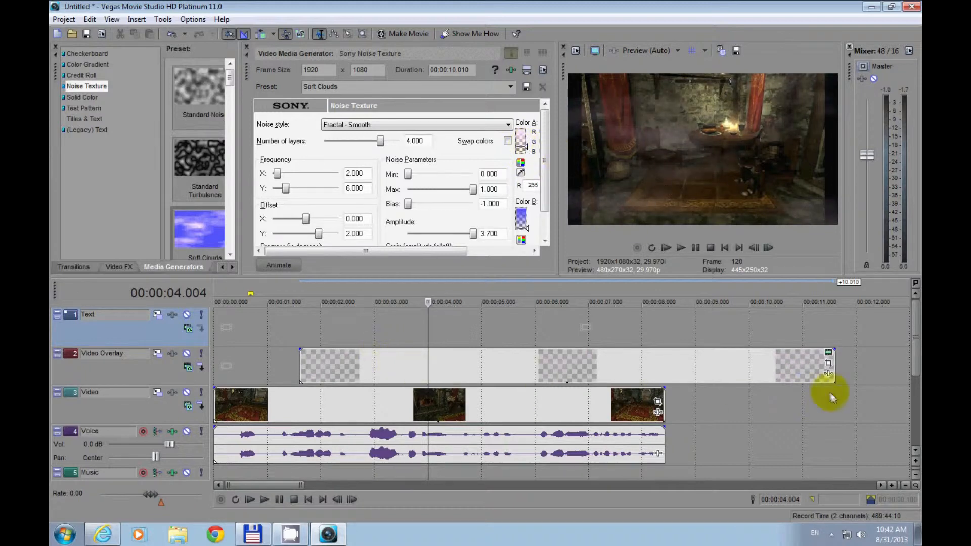
Step: Give the cloud overlay event a fade-in of about 1.4 seconds and play it from its start
{"action": "left_click_drag", "start_coordinate": [300, 349], "coordinate": [373, 353]}
{"action": "left_click", "coordinate": [302, 337]}
{"action": "left_click", "coordinate": [691, 248]}
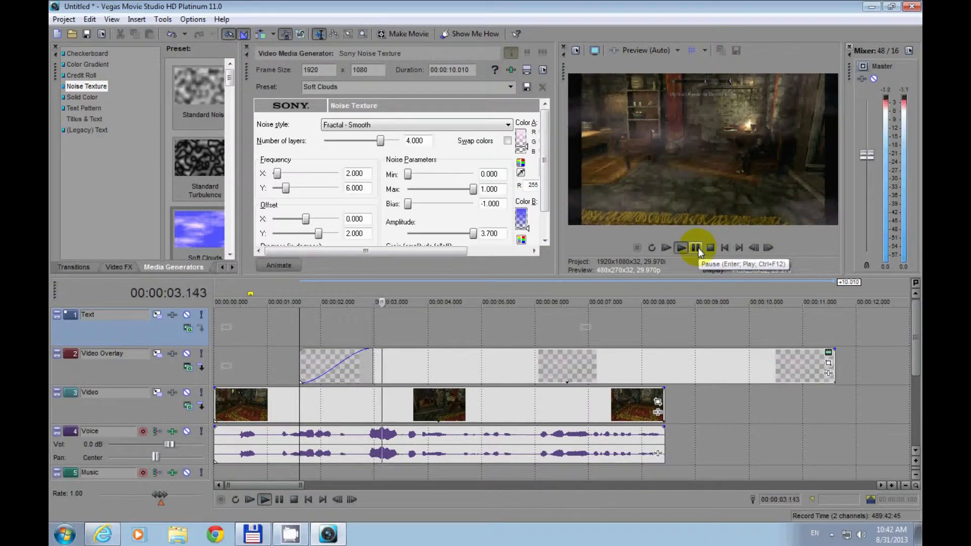
{"action": "left_click", "coordinate": [695, 248]}
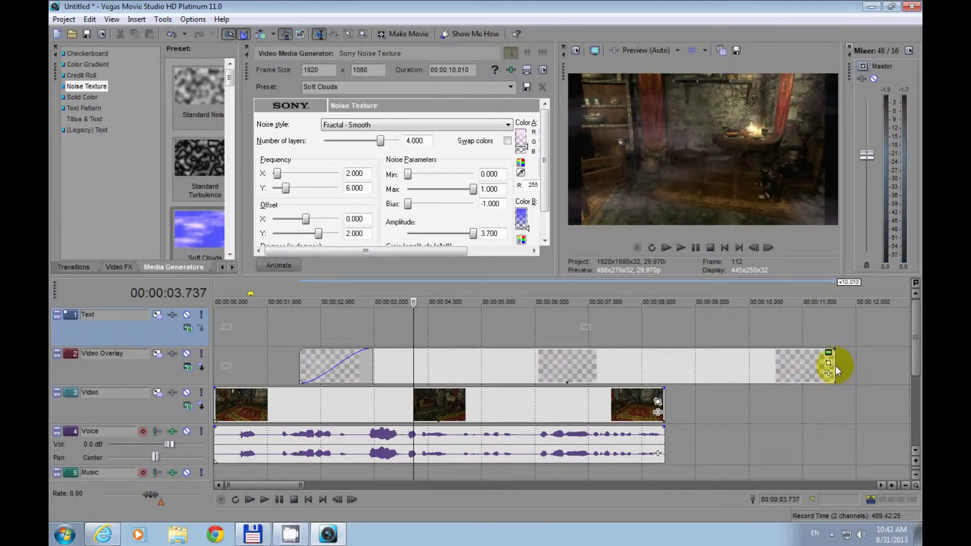
Step: Shorten the cloud overlay event to about 2.5 seconds and cut off its part after the 3.1-second mark
{"action": "left_click_drag", "start_coordinate": [834, 360], "coordinate": [374, 356]}
{"action": "left_click", "coordinate": [376, 333]}
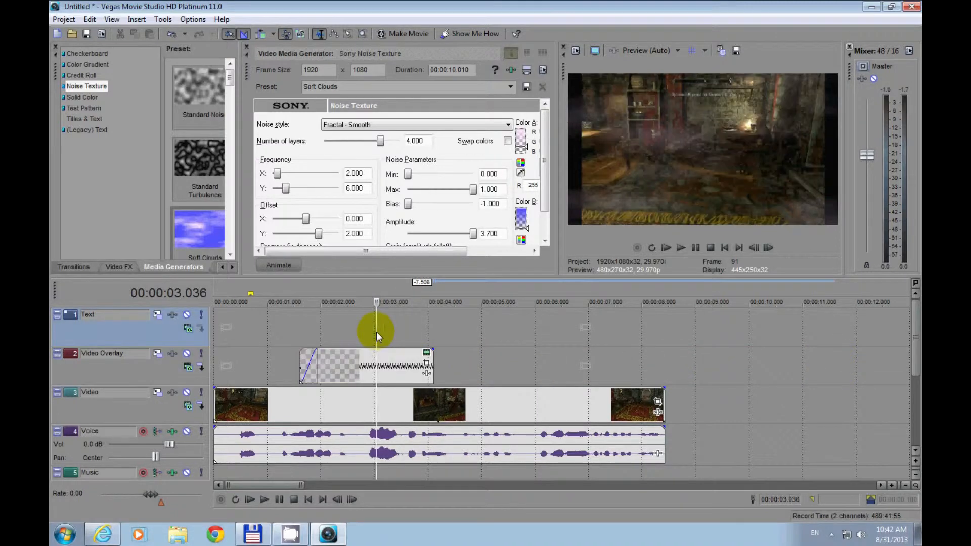
{"action": "left_click", "coordinate": [378, 371]}
{"action": "key", "text": "s"}
{"action": "right_click", "coordinate": [389, 371]}
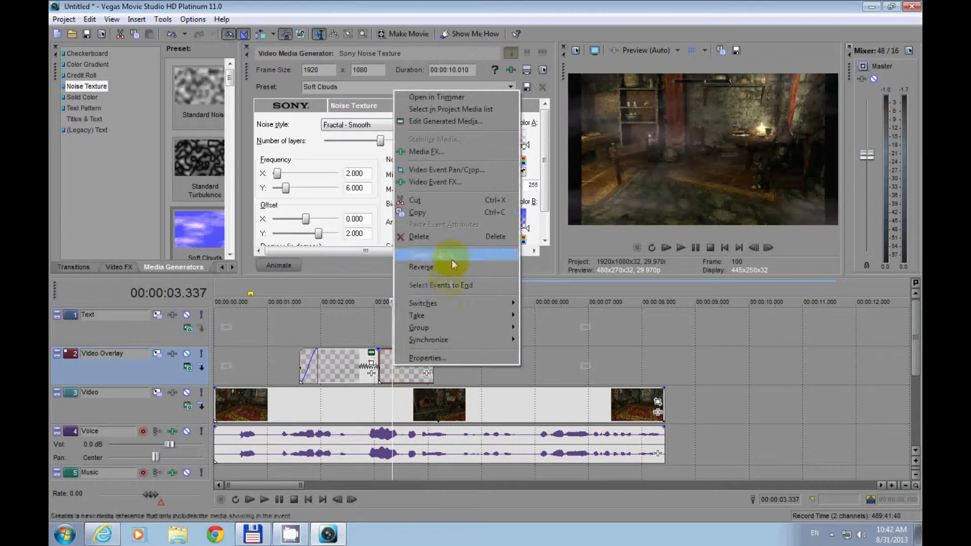
{"action": "left_click", "coordinate": [451, 259]}
Step: Give the cloud overlay event a fade-out of about 1.2 seconds and play it from near its start
{"action": "left_click", "coordinate": [342, 375]}
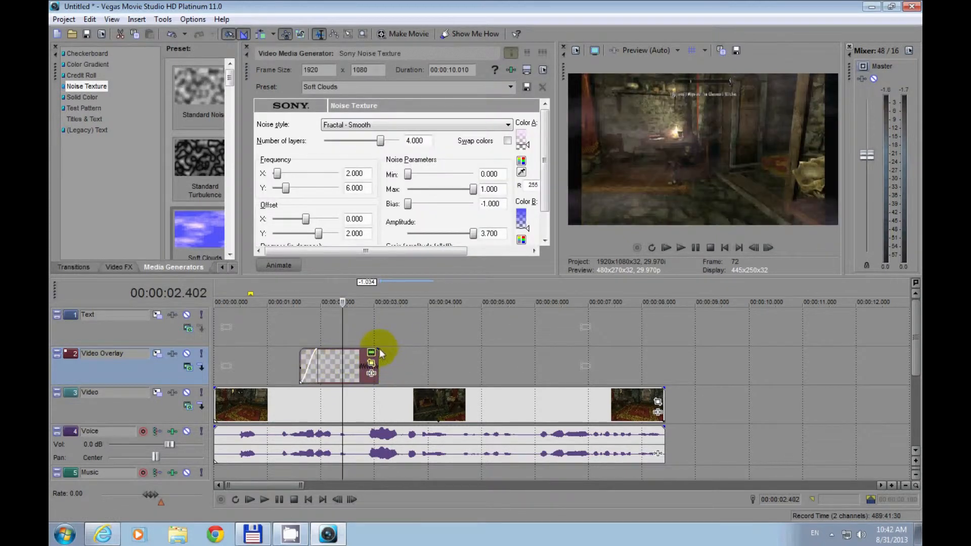
{"action": "left_click_drag", "start_coordinate": [377, 347], "coordinate": [315, 357]}
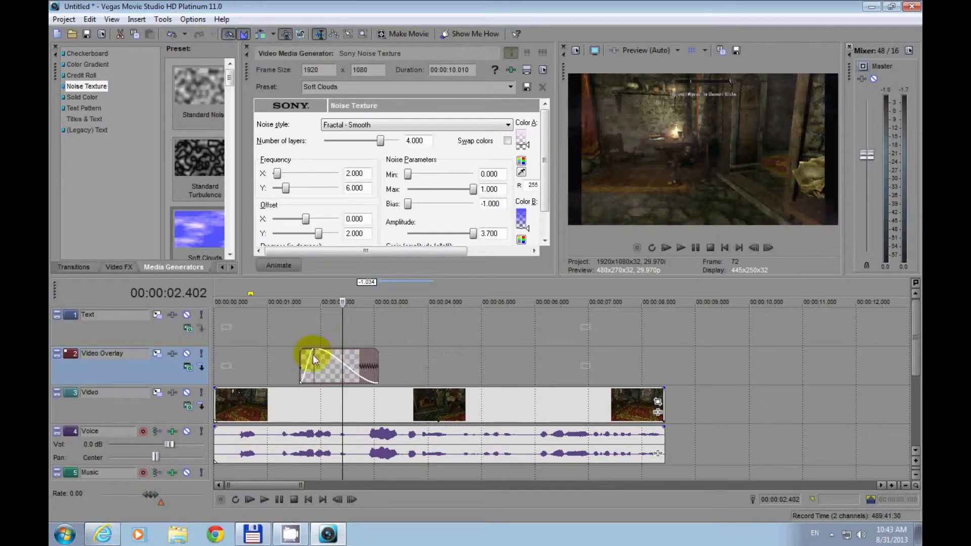
{"action": "left_click", "coordinate": [305, 341]}
{"action": "left_click", "coordinate": [696, 247]}
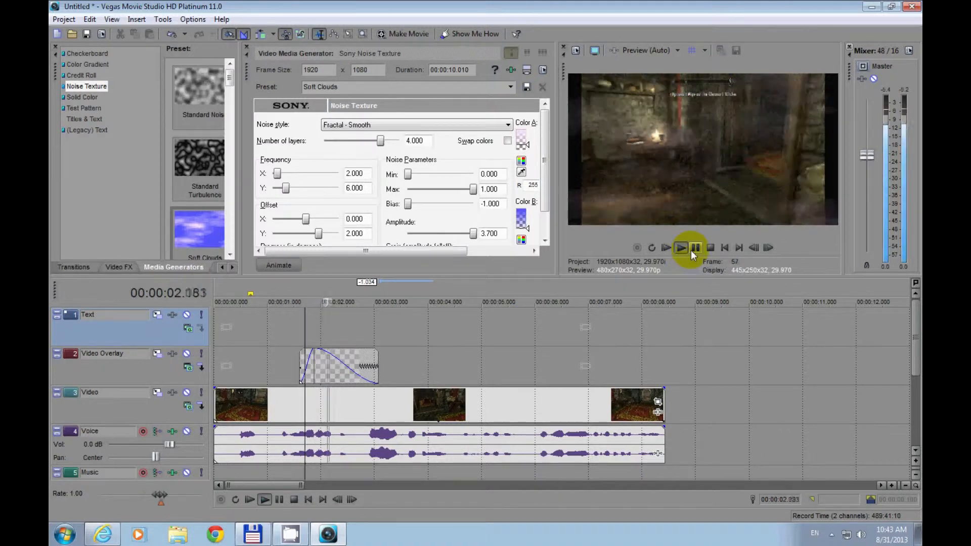
{"action": "left_click", "coordinate": [694, 249]}
Step: Delete the cloud event from the Video Overlay track
{"action": "right_click", "coordinate": [344, 371]}
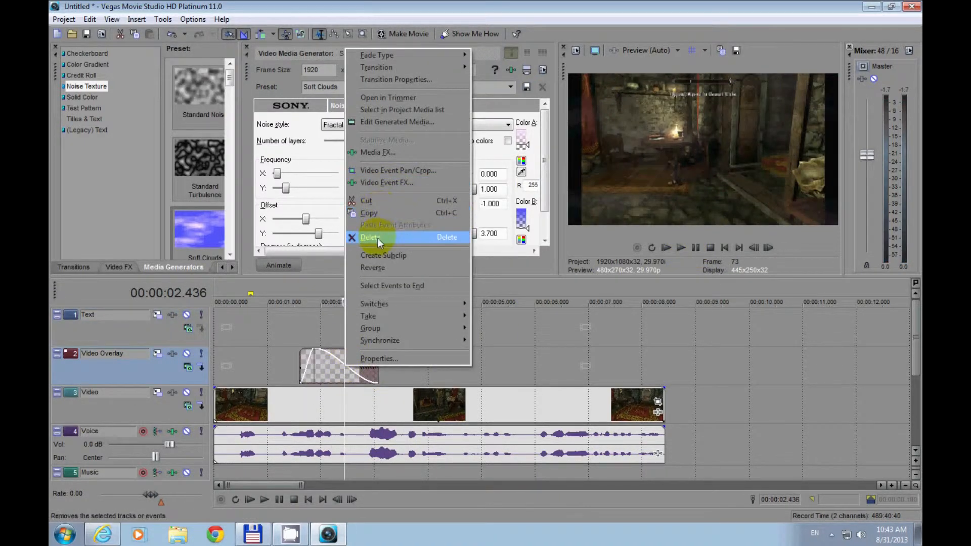
{"action": "left_click", "coordinate": [378, 238]}
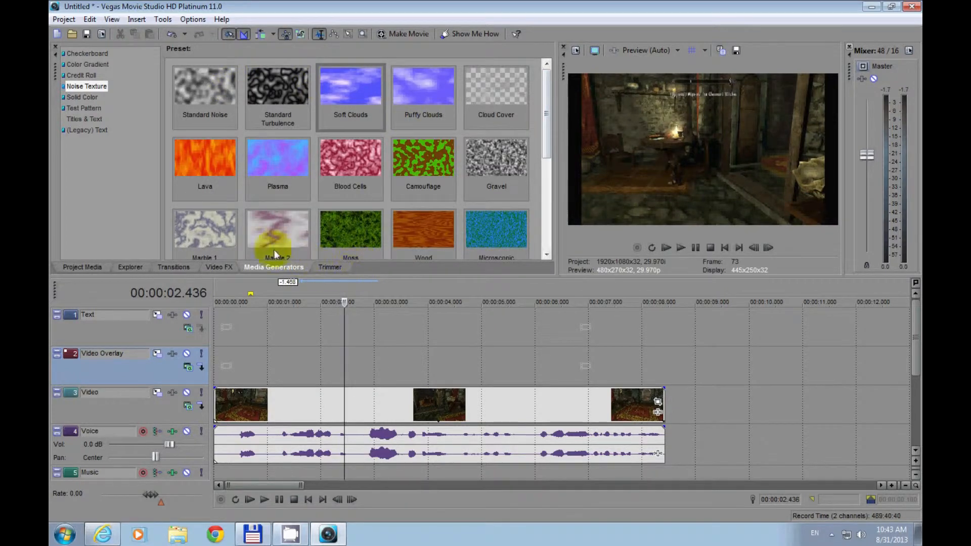
Step: Give the video event a fade-in of about 1.6 seconds and play it from the beginning
{"action": "left_click_drag", "start_coordinate": [215, 393], "coordinate": [300, 390]}
{"action": "left_click", "coordinate": [216, 376]}
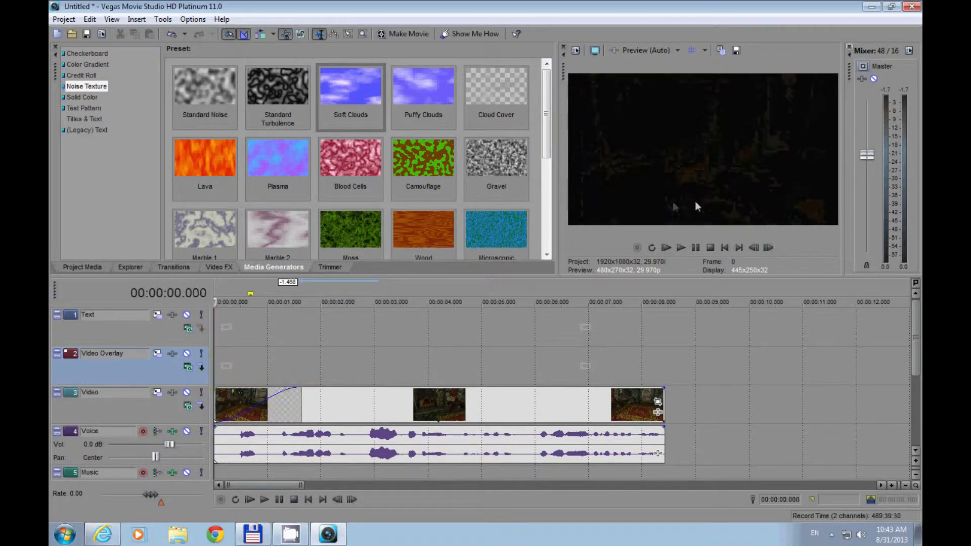
{"action": "left_click", "coordinate": [682, 247]}
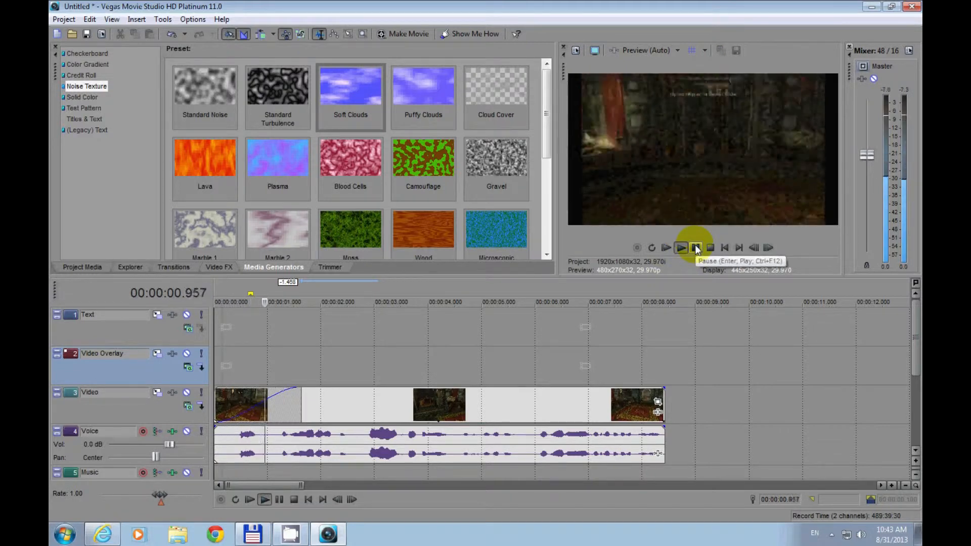
{"action": "left_click", "coordinate": [696, 248]}
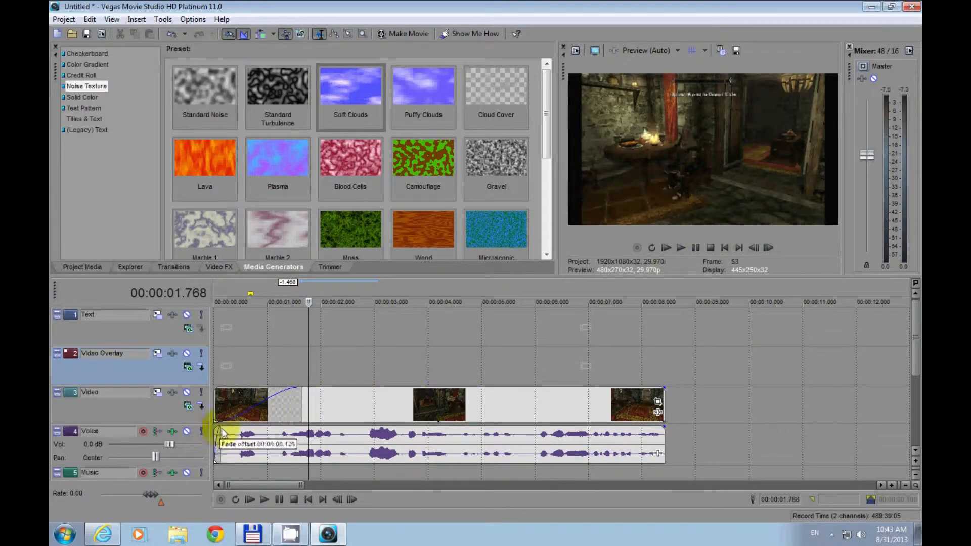
Step: Give the Voice track's audio event a fade-in of about 3.4 seconds and play it from near the beginning
{"action": "left_click_drag", "start_coordinate": [216, 427], "coordinate": [398, 427]}
{"action": "left_click", "coordinate": [221, 368]}
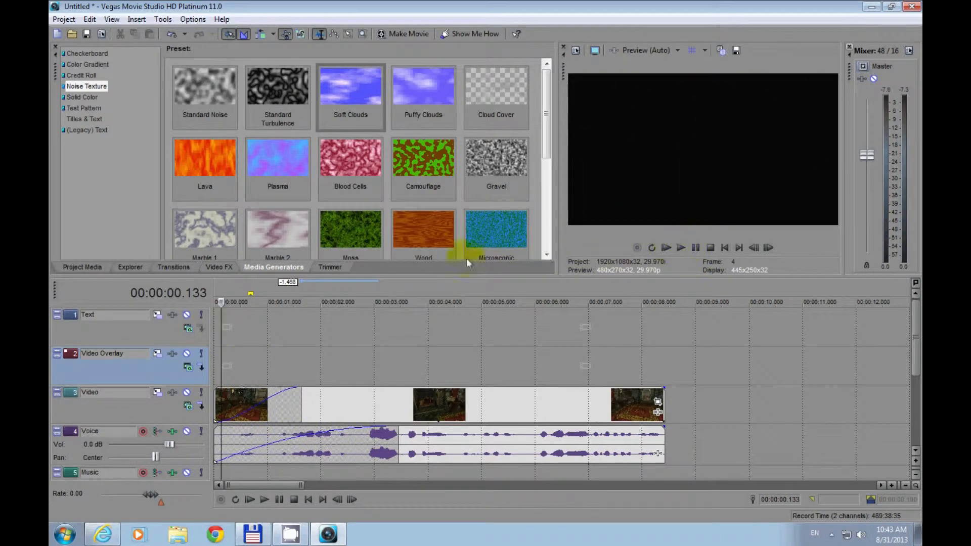
{"action": "left_click", "coordinate": [680, 247]}
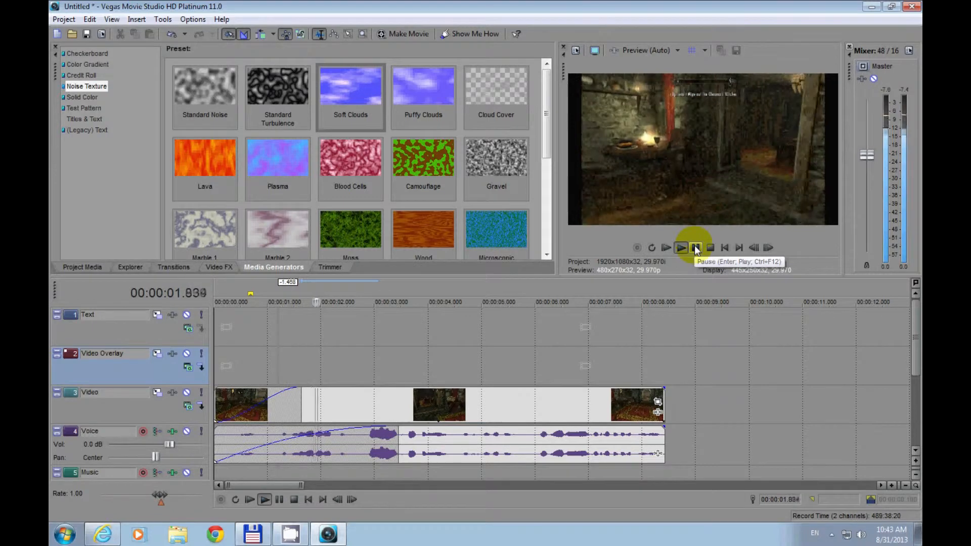
{"action": "left_click", "coordinate": [695, 247]}
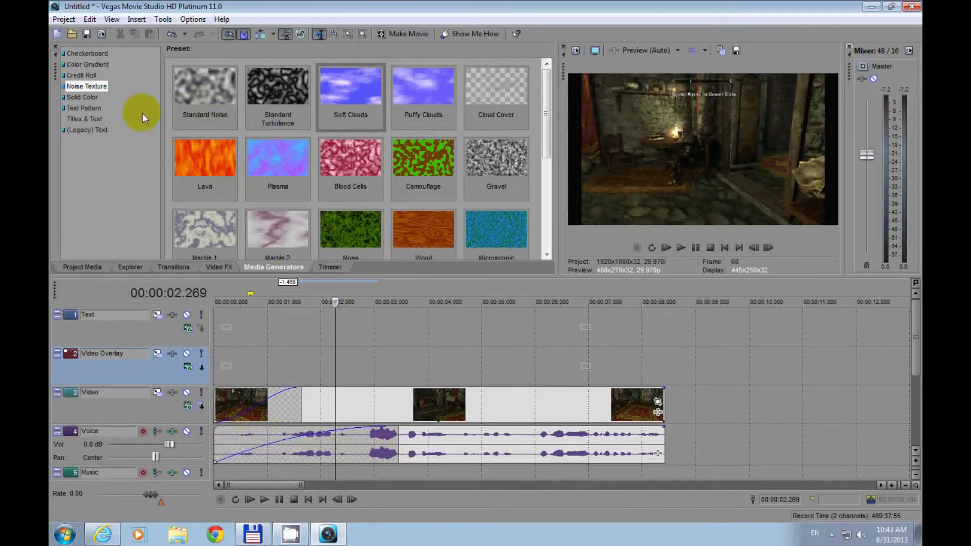
Step: Remove the fade-ins from the video event and the Voice audio event
{"action": "left_click", "coordinate": [86, 131]}
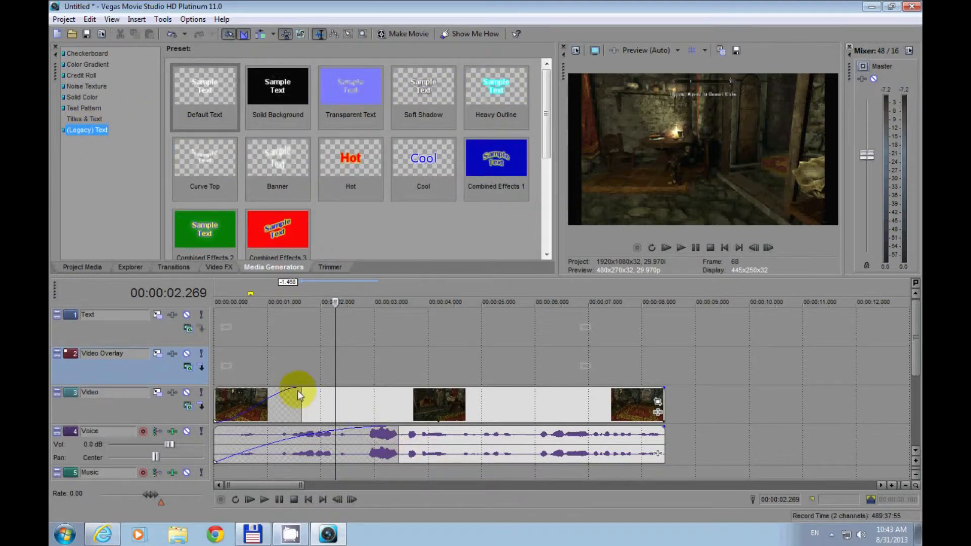
{"action": "left_click_drag", "start_coordinate": [302, 395], "coordinate": [216, 397]}
{"action": "left_click_drag", "start_coordinate": [396, 434], "coordinate": [216, 434]}
{"action": "left_click", "coordinate": [299, 363]}
{"action": "left_click", "coordinate": [276, 412]}
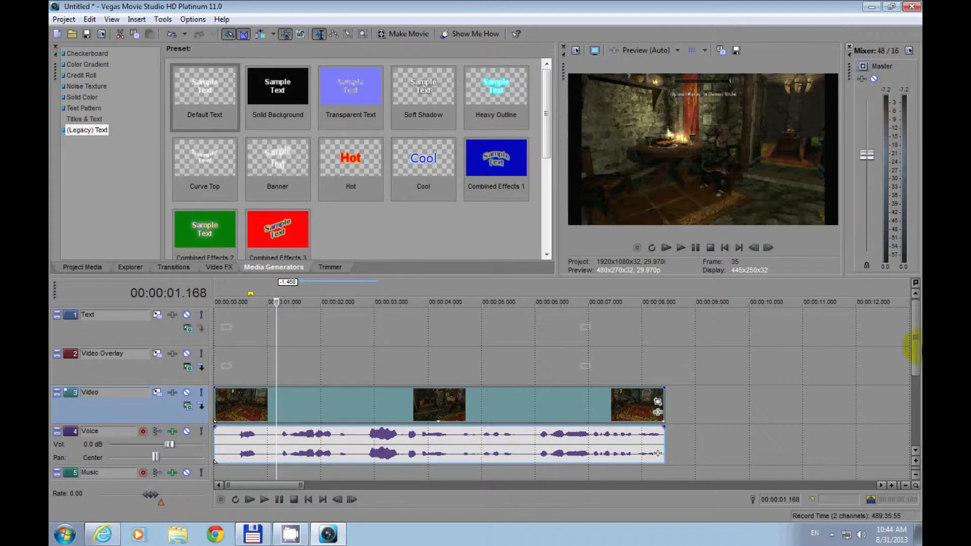
Step: Place the existing noise texture from the project media on the Text track, starting at about 1 second
{"action": "left_click_drag", "start_coordinate": [916, 360], "coordinate": [914, 378]}
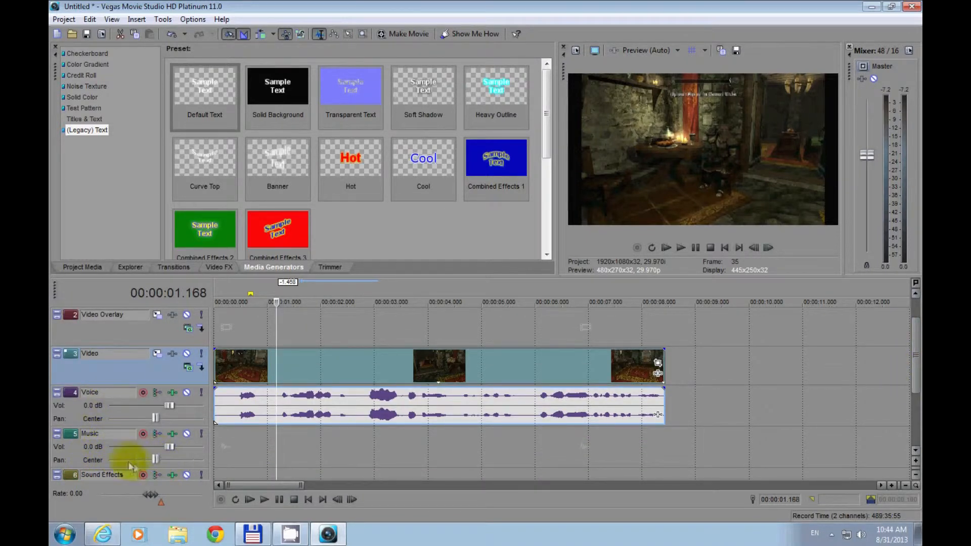
{"action": "scroll", "coordinate": [223, 343], "scroll_direction": "up", "scroll_amount": 1}
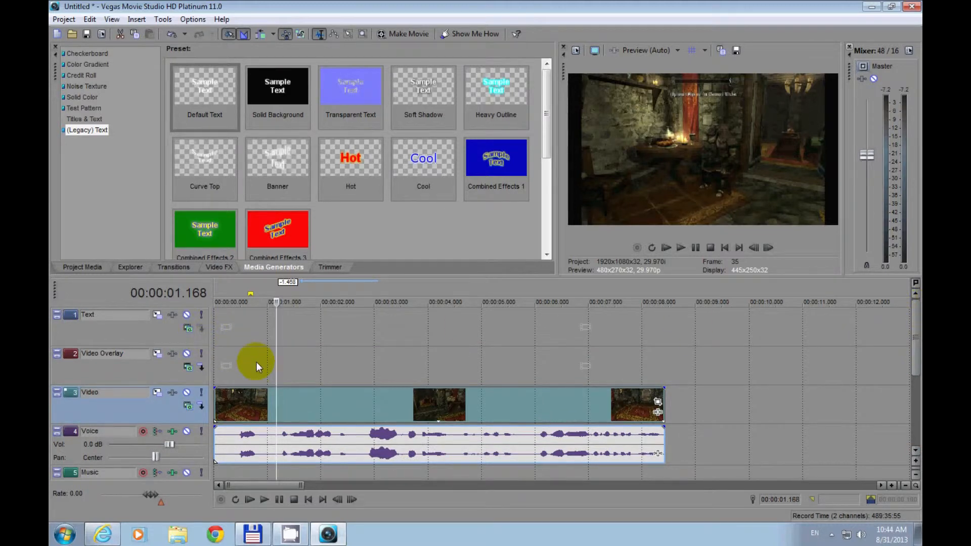
{"action": "left_click", "coordinate": [130, 267]}
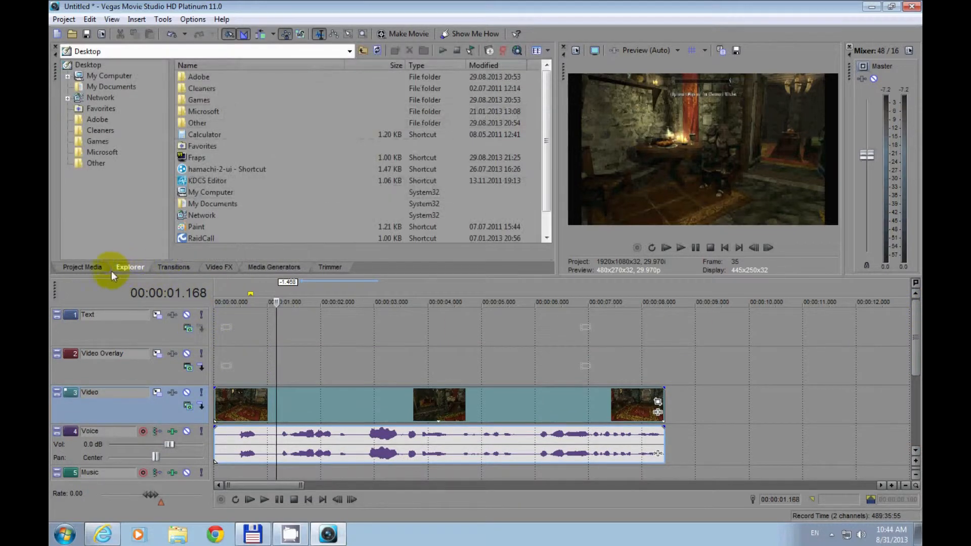
{"action": "left_click", "coordinate": [92, 267]}
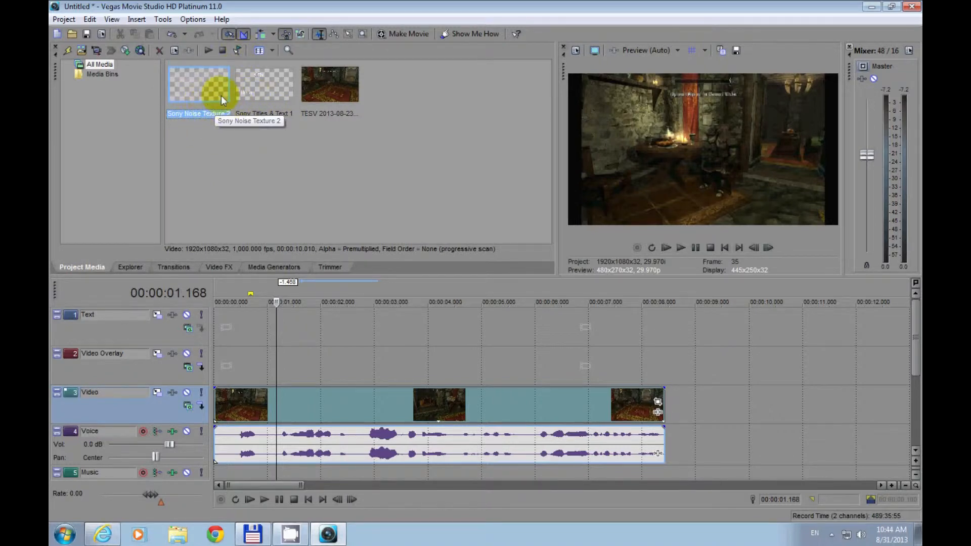
{"action": "left_click", "coordinate": [330, 328]}
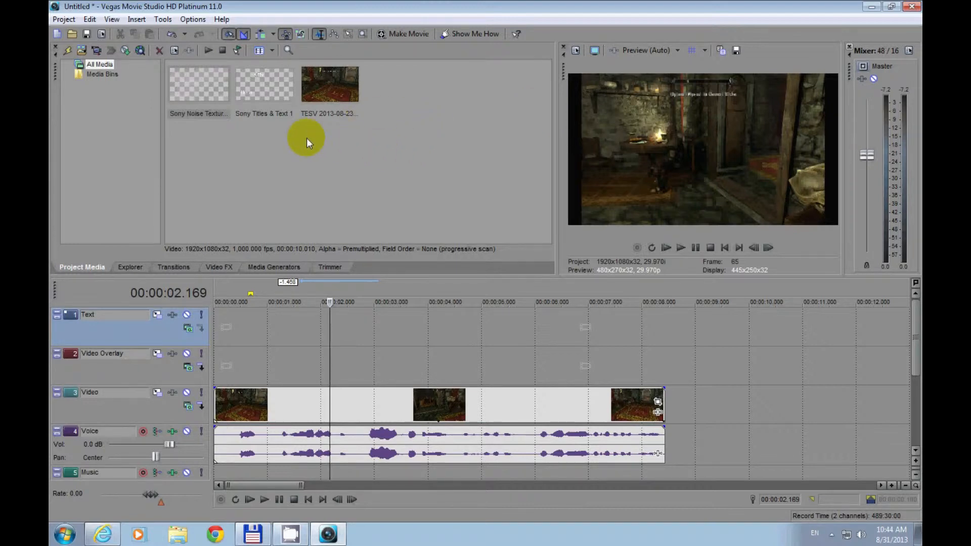
{"action": "left_click_drag", "start_coordinate": [284, 344], "coordinate": [271, 338]}
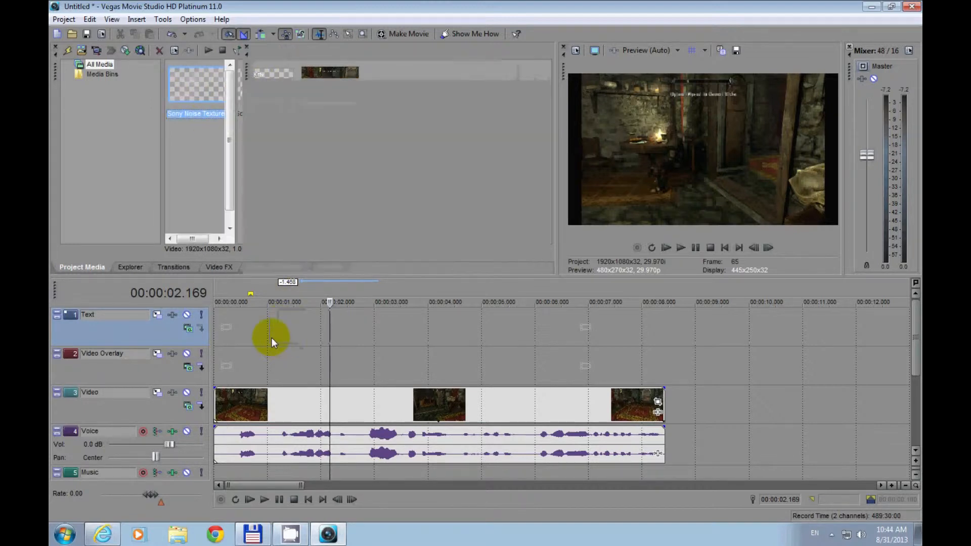
Step: Mark the time range from about 2.0 to 4.2 seconds and delete the noise texture event from the Text track
{"action": "left_click_drag", "start_coordinate": [320, 360], "coordinate": [442, 359]}
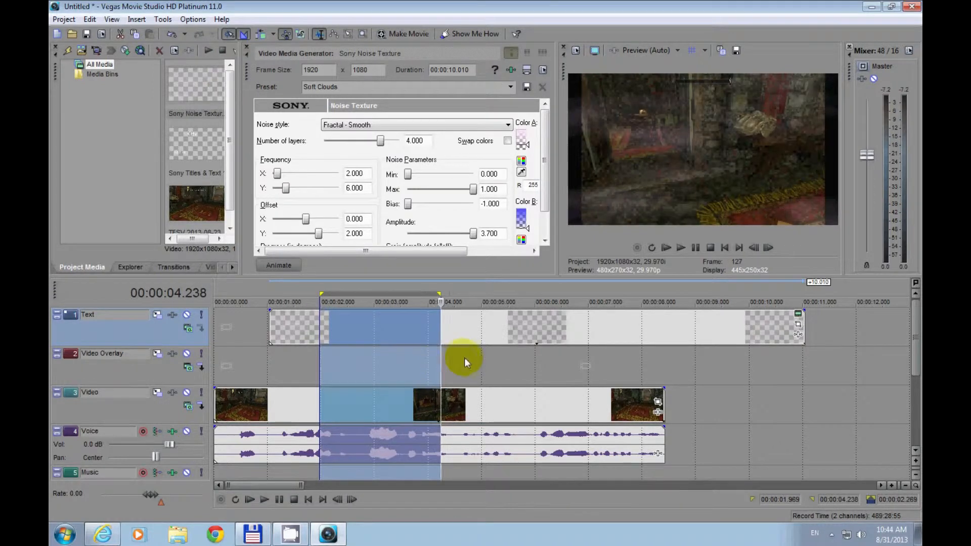
{"action": "left_click", "coordinate": [464, 357]}
{"action": "left_click", "coordinate": [360, 320]}
{"action": "right_click", "coordinate": [360, 319]}
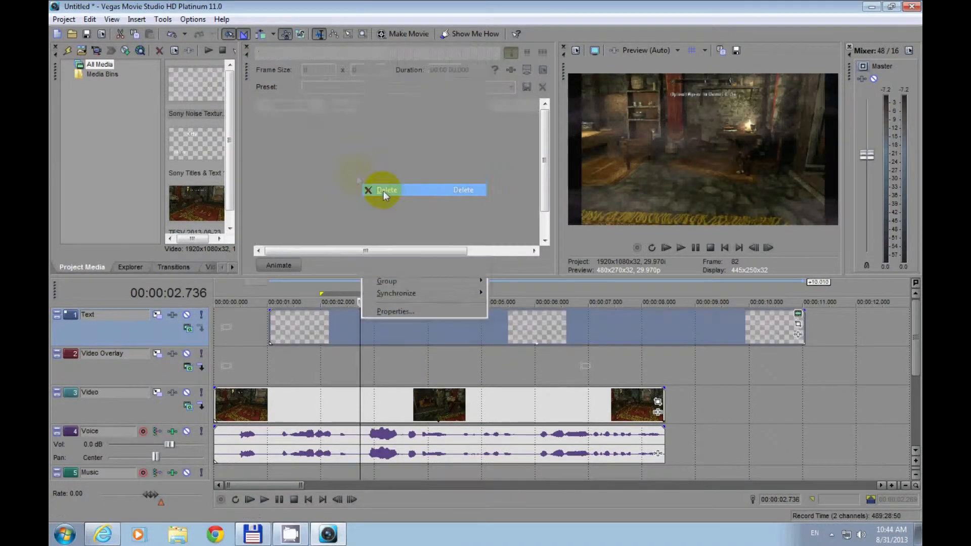
{"action": "left_click", "coordinate": [384, 190]}
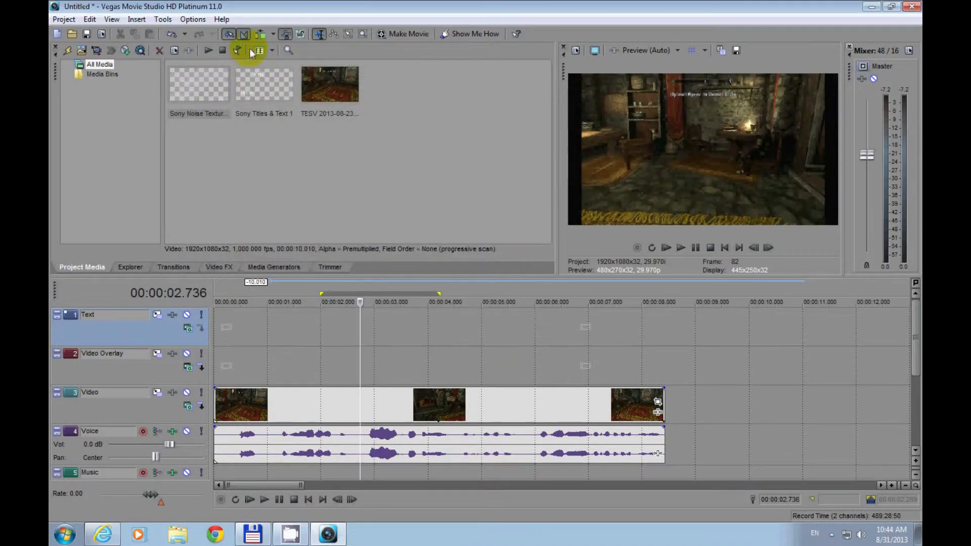
Step: Place the TESV gameplay clip from the project media on the Video Overlay track at about 1.3 seconds and play the timeline
{"action": "left_click", "coordinate": [351, 118]}
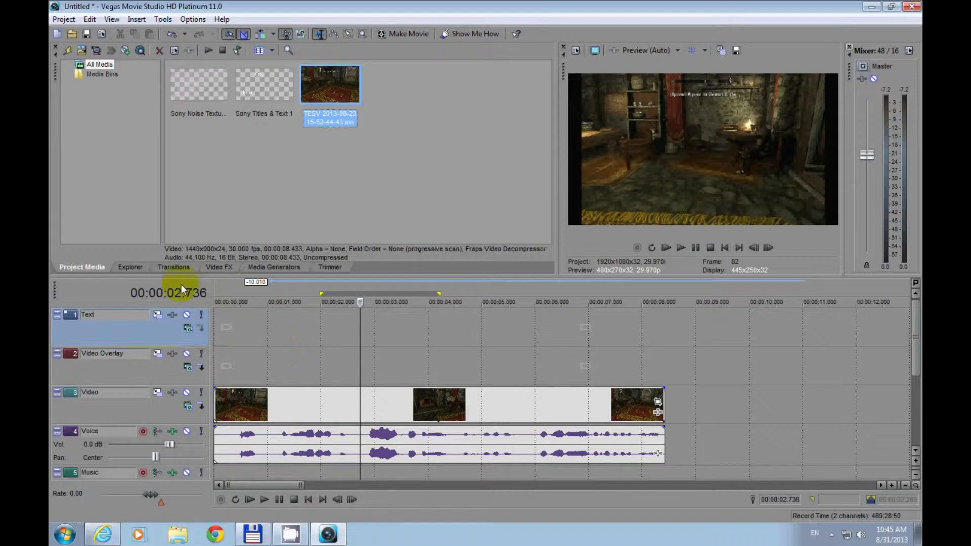
{"action": "left_click_drag", "start_coordinate": [327, 85], "coordinate": [257, 365]}
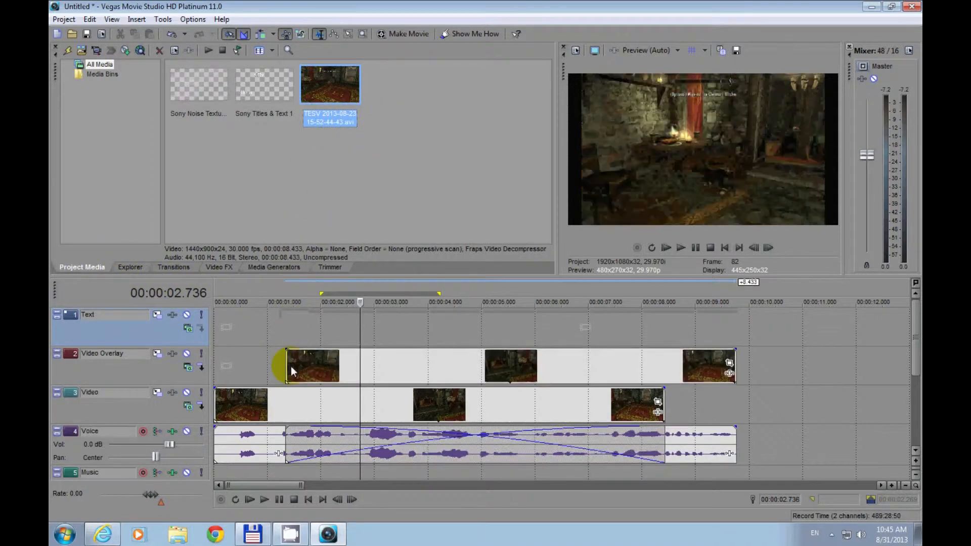
{"action": "left_click", "coordinate": [256, 366]}
{"action": "left_click", "coordinate": [682, 248]}
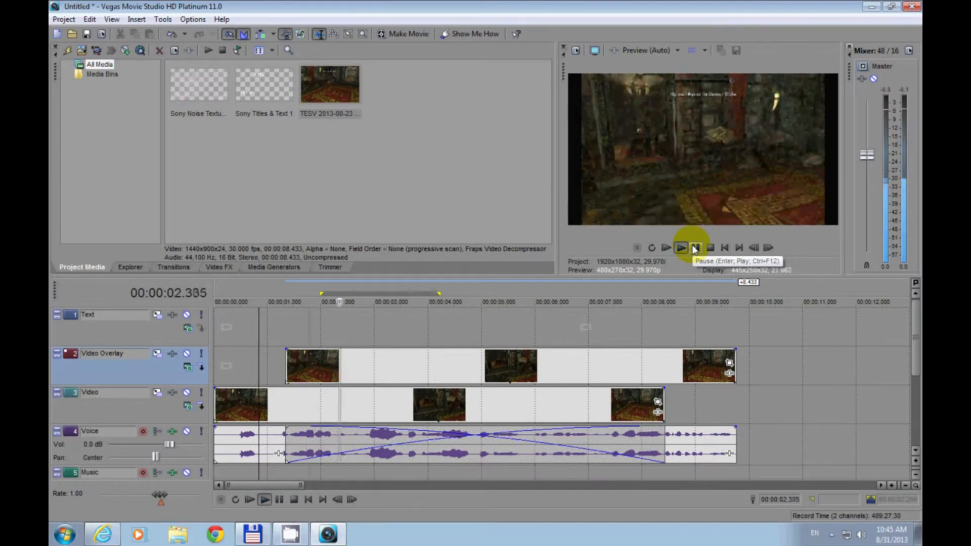
Step: Play the overlaid gameplay clips from about 4.9 seconds and pause the playback
{"action": "left_click", "coordinate": [695, 247]}
{"action": "left_click", "coordinate": [482, 358]}
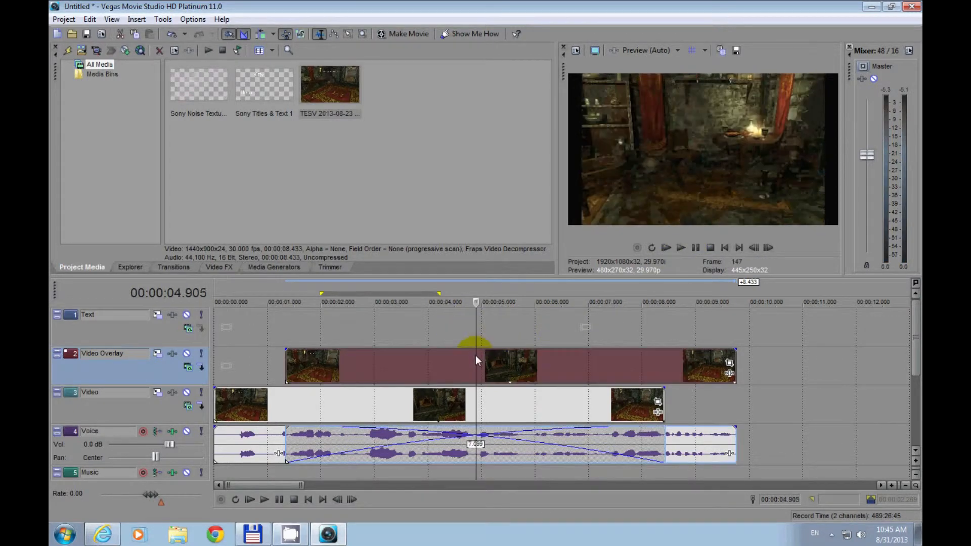
{"action": "left_click", "coordinate": [679, 247]}
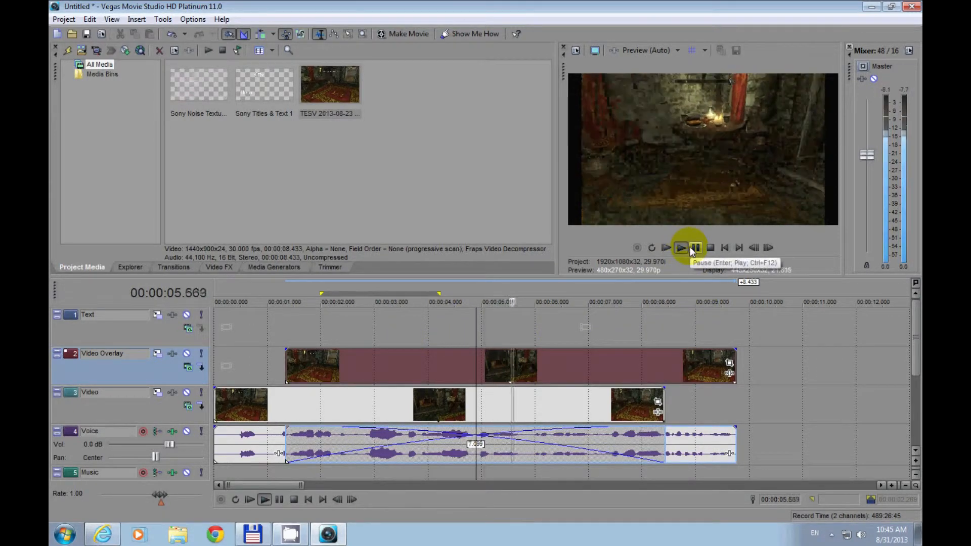
{"action": "left_click", "coordinate": [689, 247]}
Step: Delete the gameplay clip placed on the Video Overlay track together with its audio
{"action": "left_click", "coordinate": [481, 366]}
{"action": "right_click", "coordinate": [481, 365]}
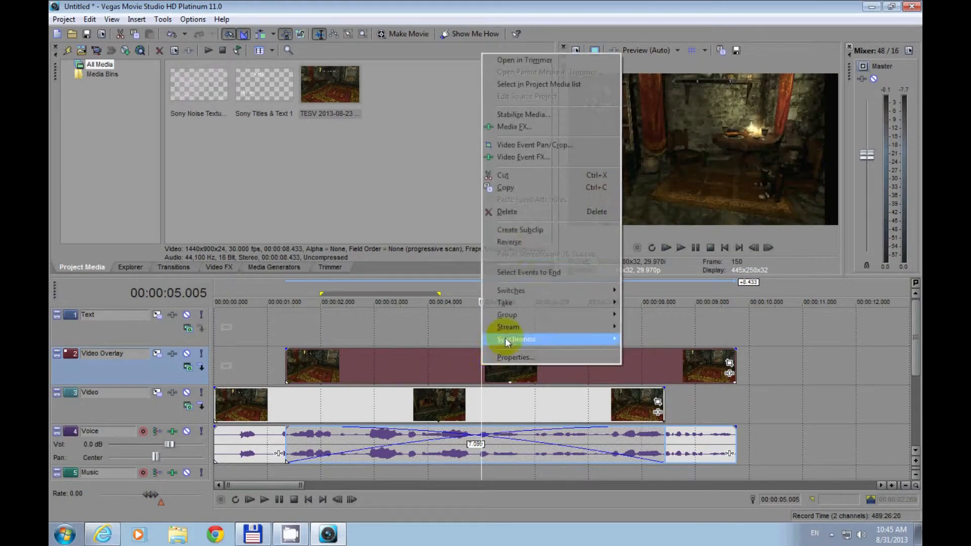
{"action": "left_click", "coordinate": [511, 212]}
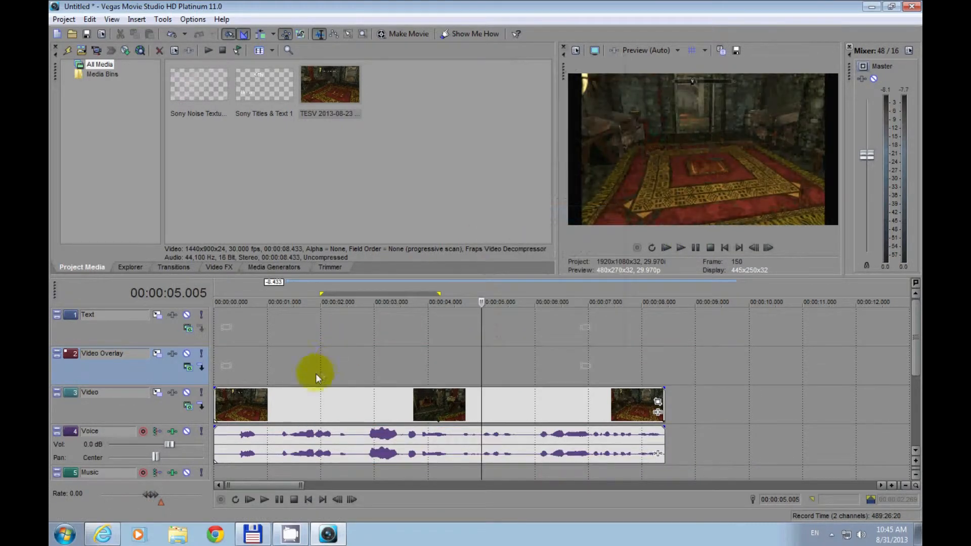
{"action": "left_click", "coordinate": [308, 372]}
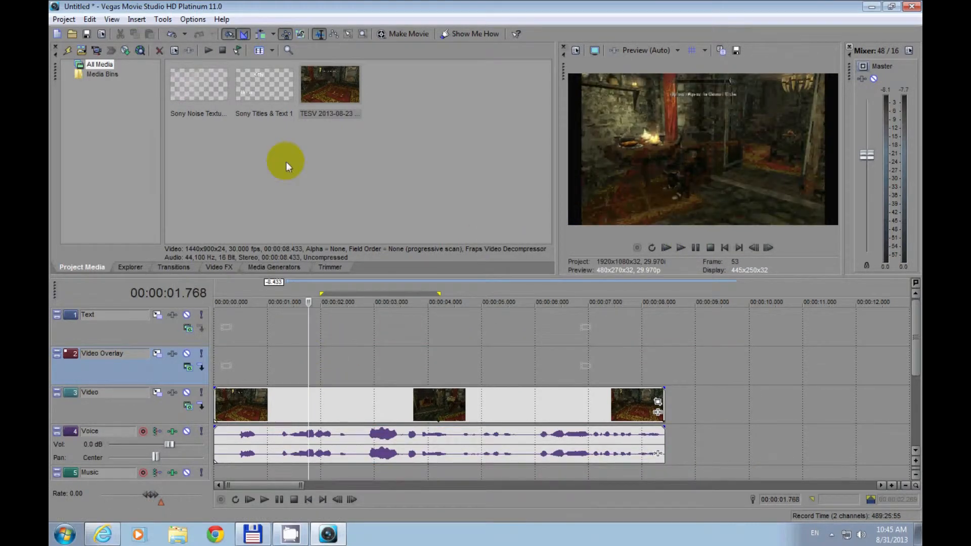
Step: Bring up the transition presets and split the gameplay clip and its audio at about 3.8 and 5.4 seconds
{"action": "left_click", "coordinate": [131, 265]}
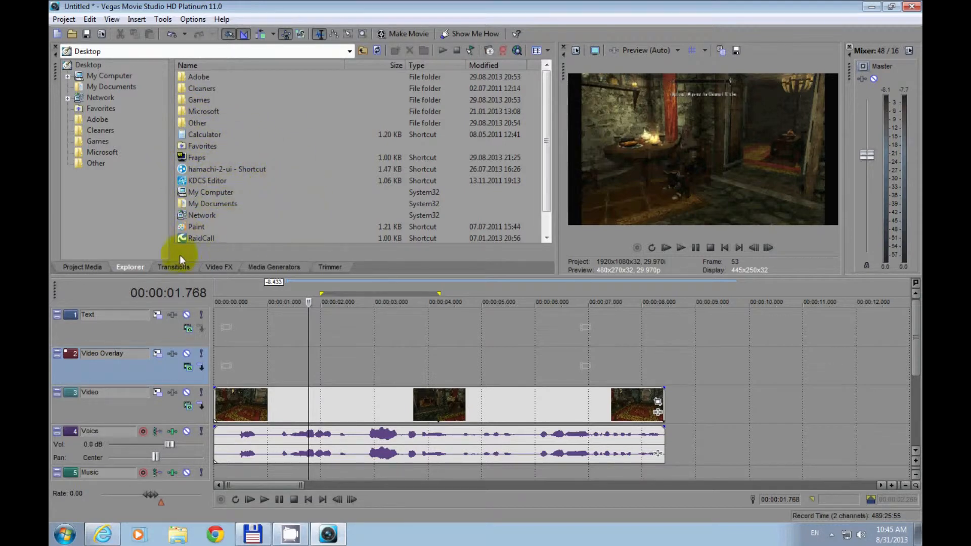
{"action": "left_click", "coordinate": [175, 267]}
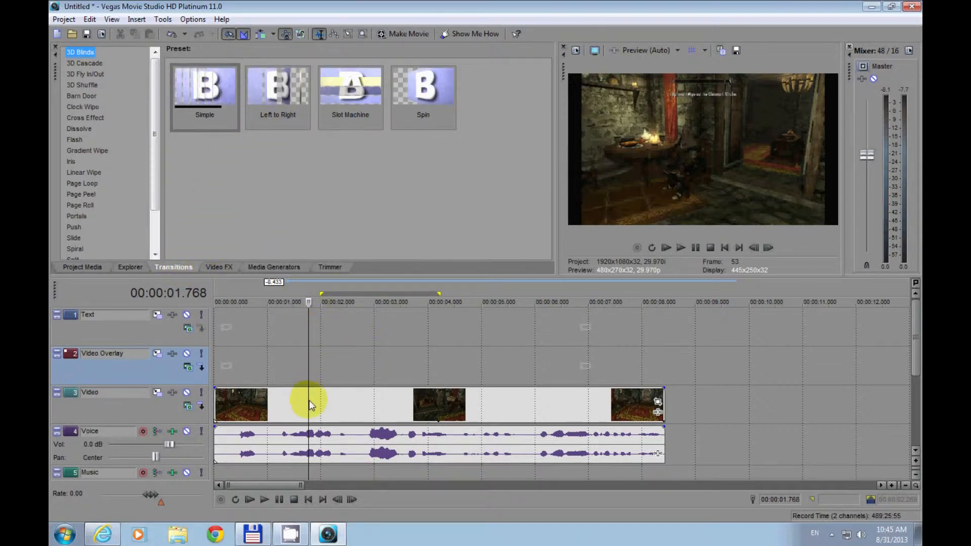
{"action": "left_click", "coordinate": [418, 411]}
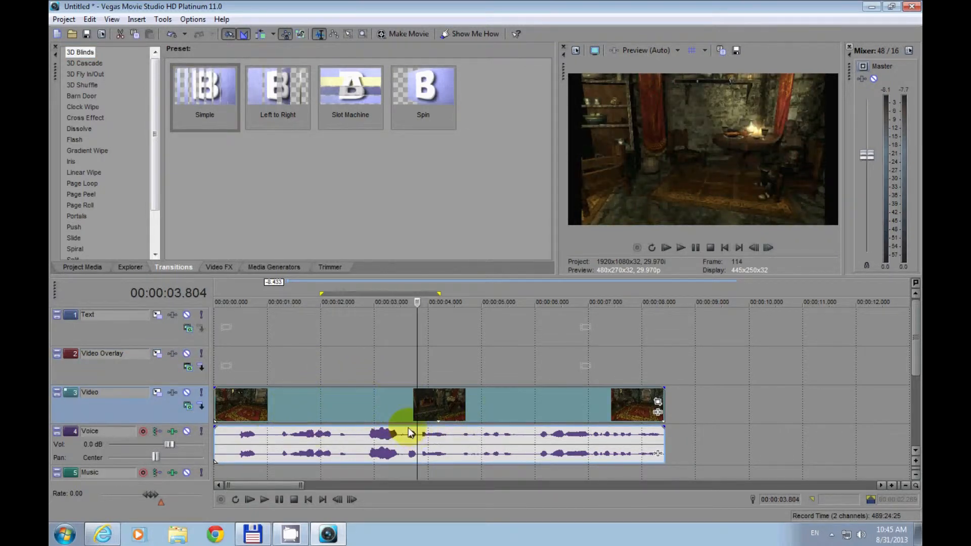
{"action": "key", "text": "s"}
{"action": "left_click", "coordinate": [459, 407]}
{"action": "left_click", "coordinate": [484, 408]}
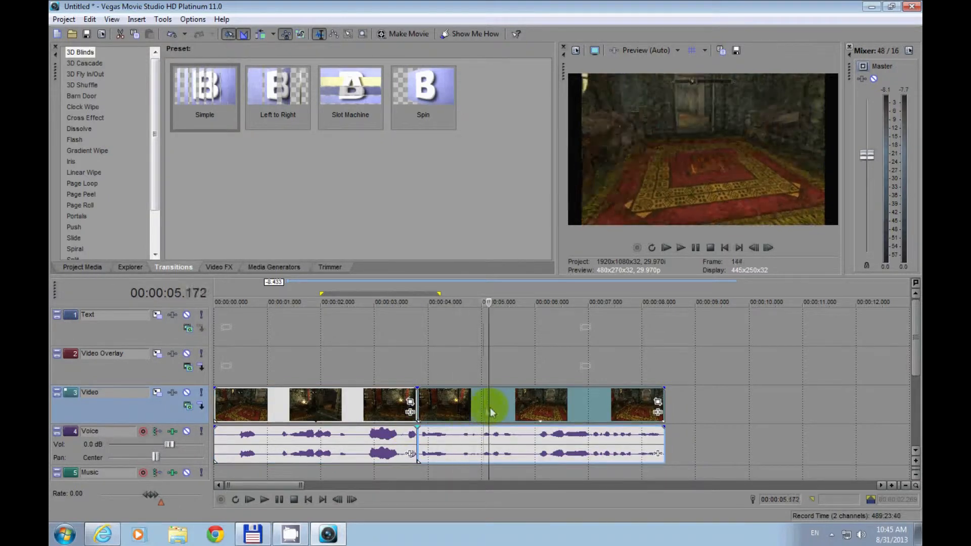
{"action": "left_click", "coordinate": [505, 406]}
{"action": "key", "text": "s"}
Step: Delete the middle piece of the split clip and move the last piece up against the end of the first
{"action": "left_click", "coordinate": [472, 409]}
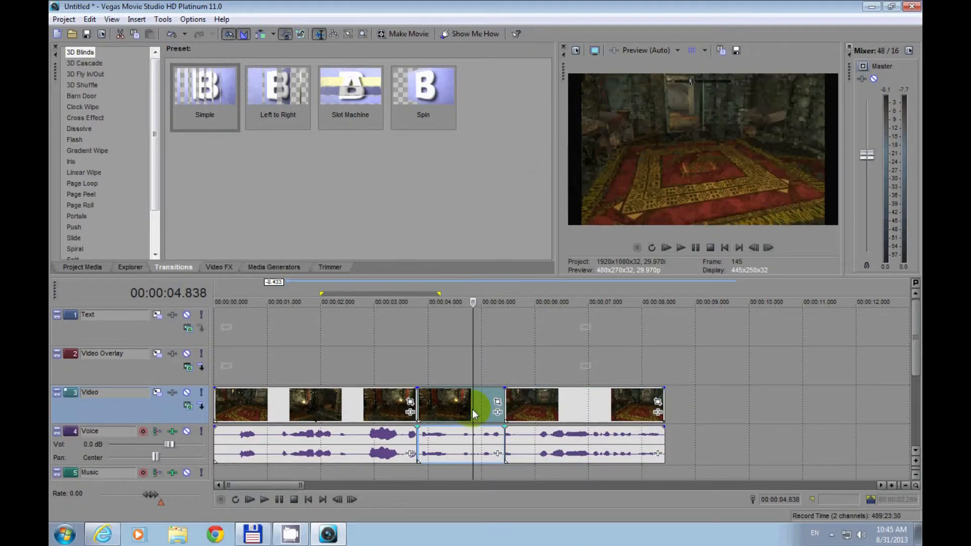
{"action": "right_click", "coordinate": [472, 408]}
{"action": "left_click", "coordinate": [483, 253]}
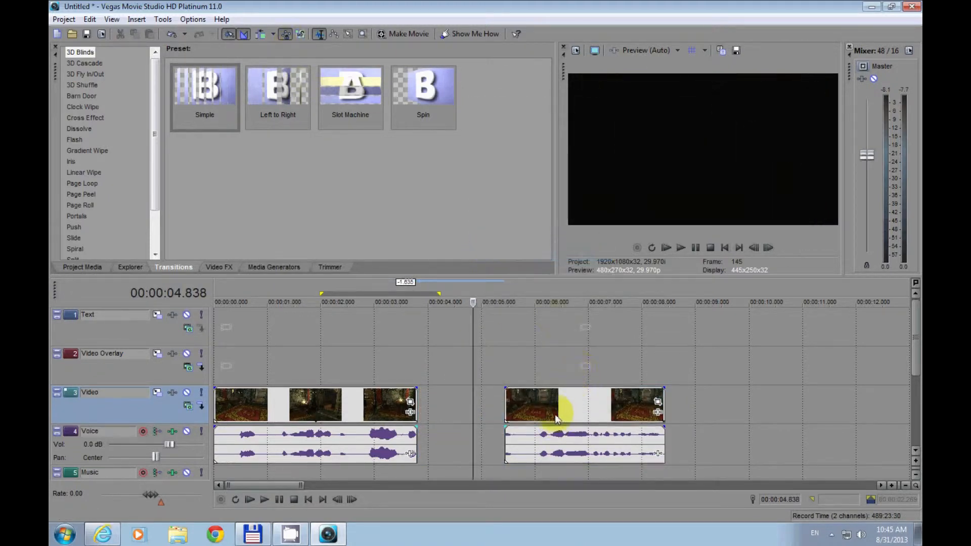
{"action": "left_click_drag", "start_coordinate": [556, 419], "coordinate": [468, 419]}
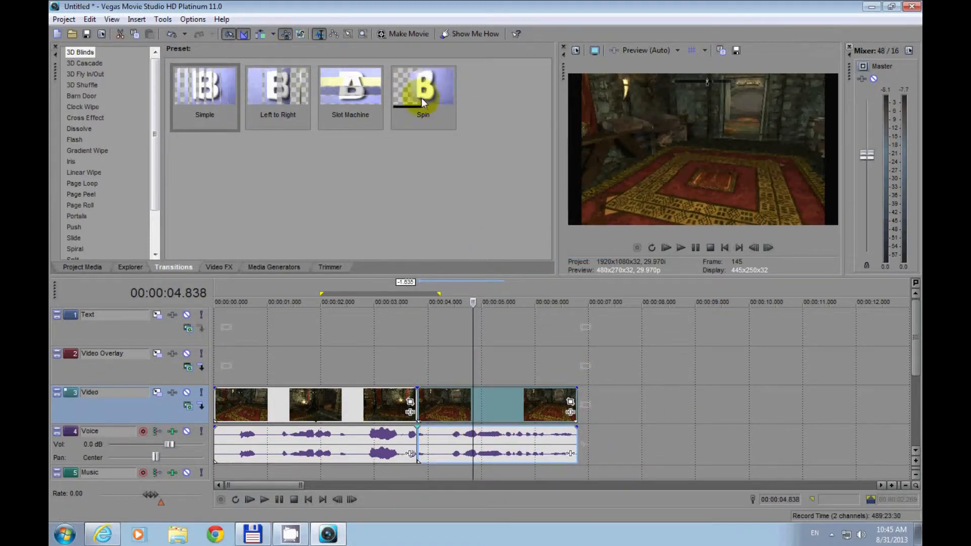
Step: Apply the 3D Blinds Spin transition at the cut between the two video events and play it
{"action": "left_click_drag", "start_coordinate": [418, 92], "coordinate": [419, 412]}
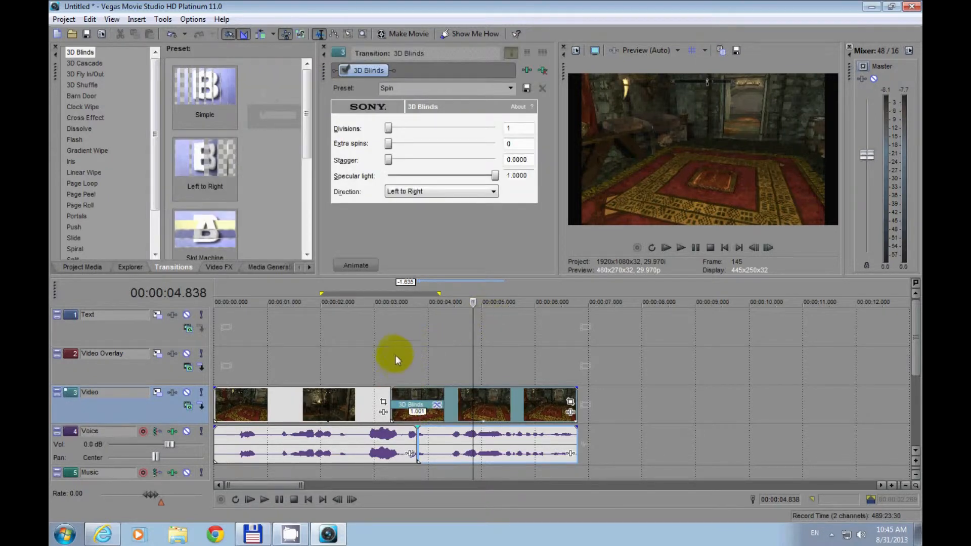
{"action": "left_click", "coordinate": [391, 357]}
{"action": "left_click", "coordinate": [686, 244]}
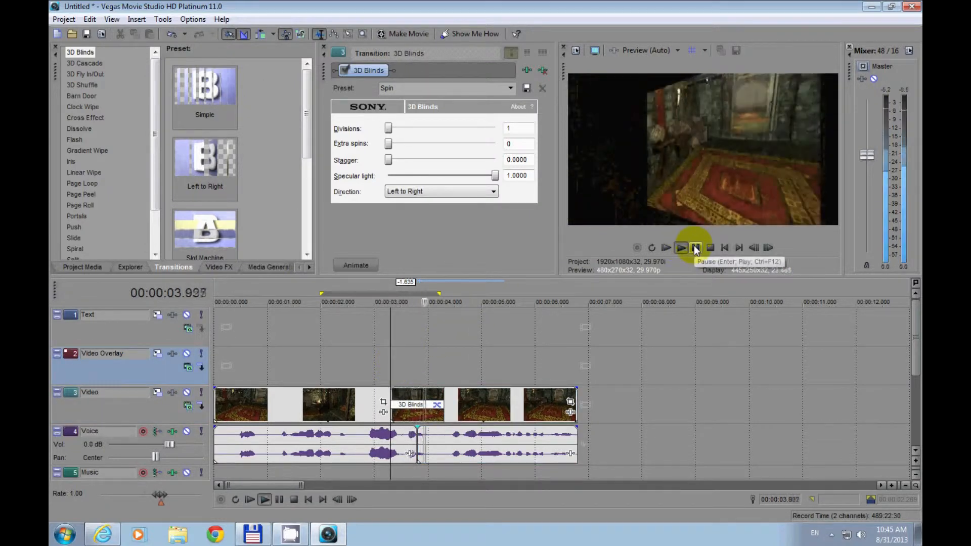
{"action": "left_click", "coordinate": [694, 246]}
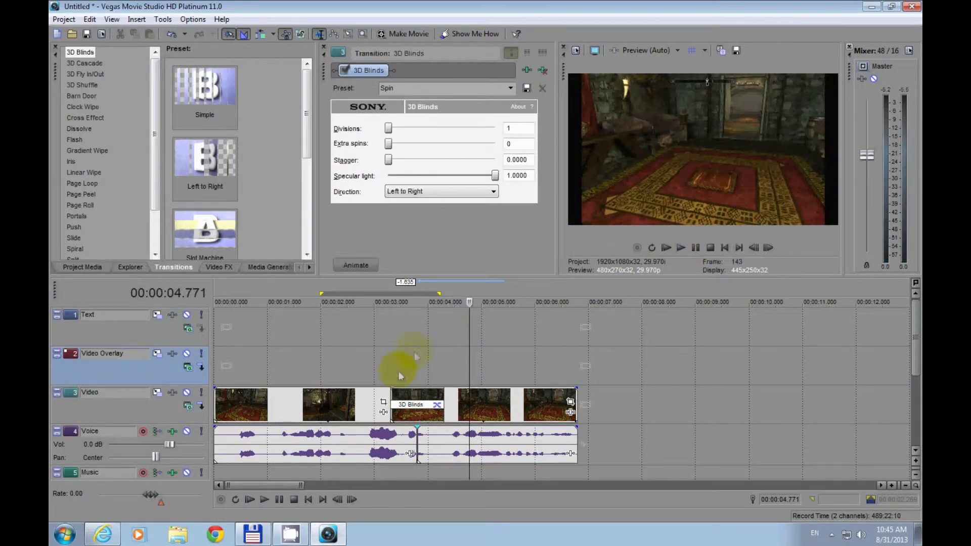
Step: Add fades of about 0.5 seconds at the cut on the Voice track and play the section
{"action": "left_click_drag", "start_coordinate": [416, 429], "coordinate": [444, 426]}
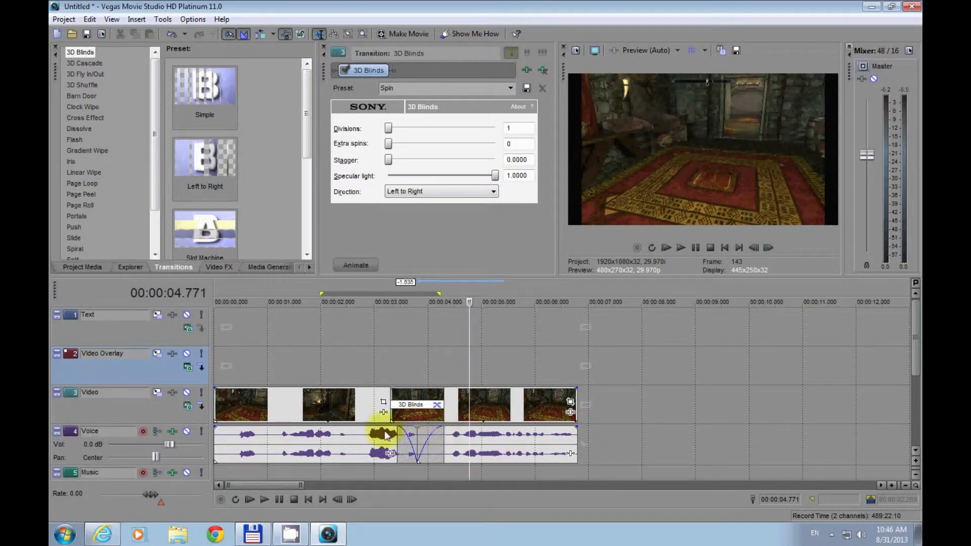
{"action": "left_click", "coordinate": [408, 361]}
{"action": "left_click", "coordinate": [682, 248]}
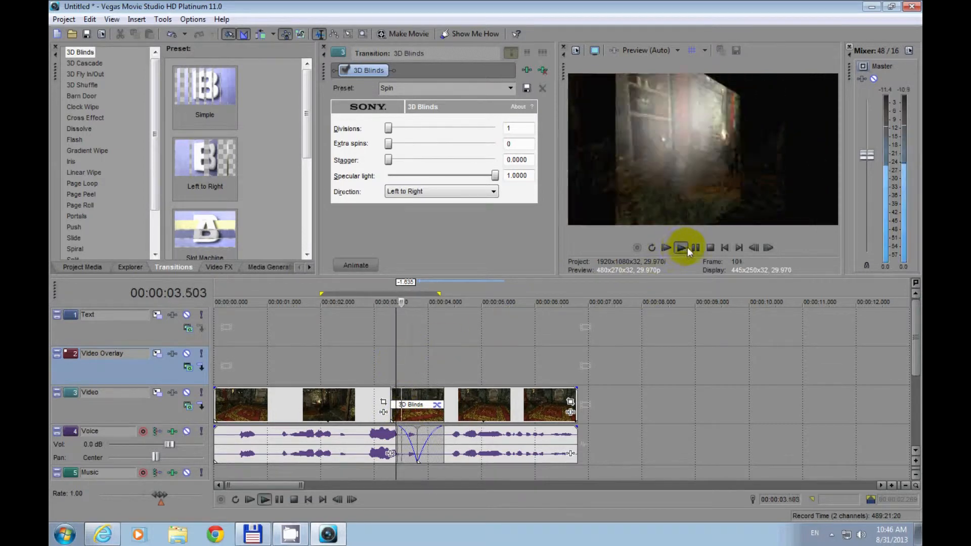
{"action": "left_click", "coordinate": [695, 246]}
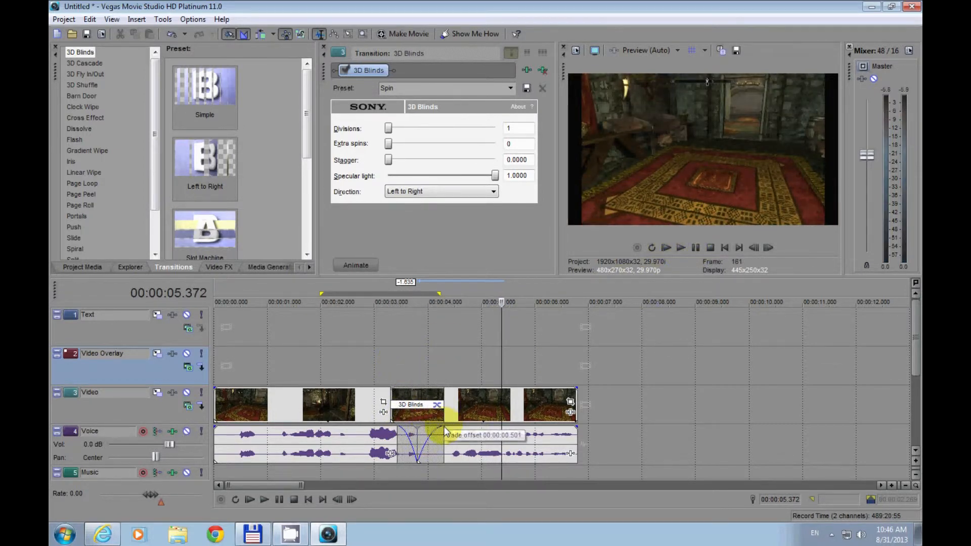
Step: Set the 3D Blinds transition's divisions to 2 and play the result
{"action": "left_click", "coordinate": [418, 372]}
{"action": "left_click_drag", "start_coordinate": [395, 132], "coordinate": [402, 127]}
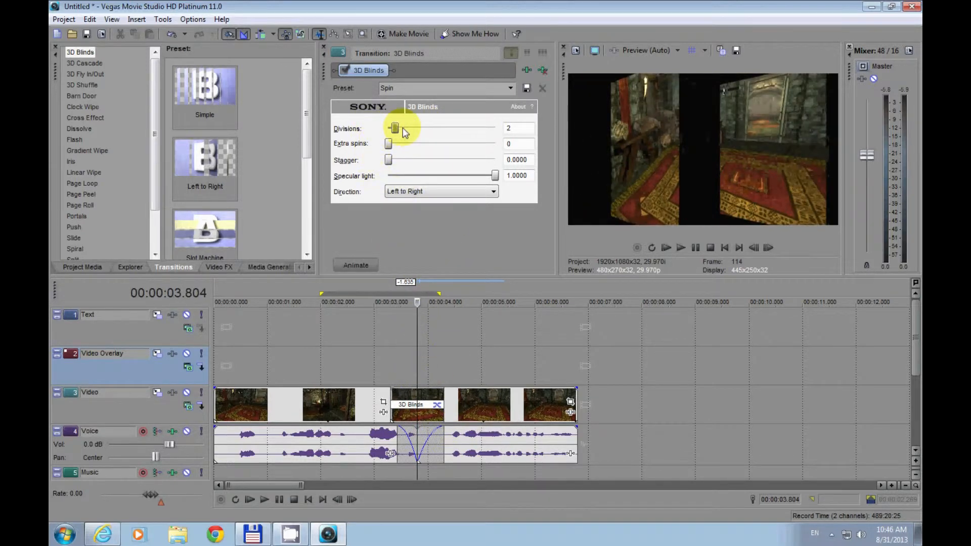
{"action": "left_click", "coordinate": [680, 247]}
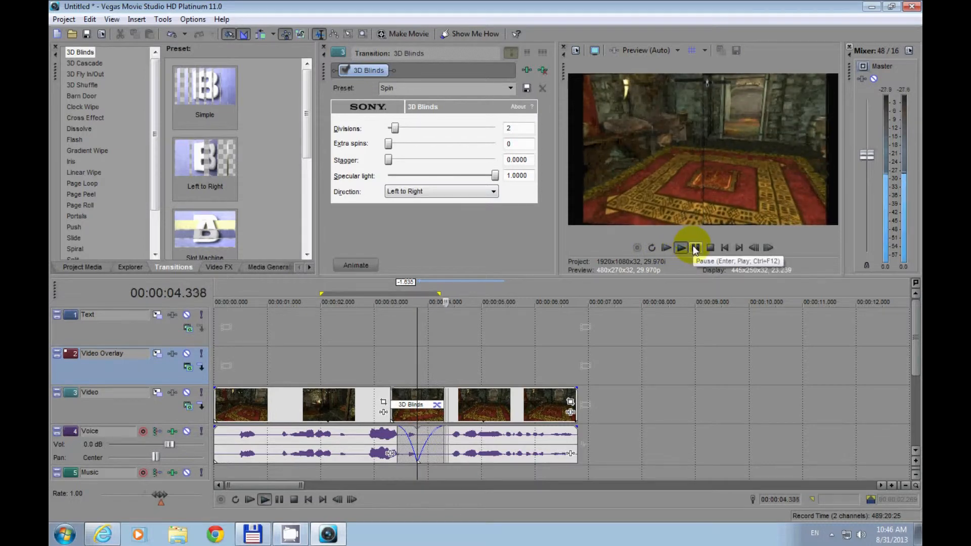
{"action": "left_click", "coordinate": [693, 248]}
Step: Set the 3D Blinds transition's extra spins to 3 and play it from its start
{"action": "left_click_drag", "start_coordinate": [388, 144], "coordinate": [426, 150]}
{"action": "left_click", "coordinate": [391, 303]}
{"action": "left_click", "coordinate": [682, 248]}
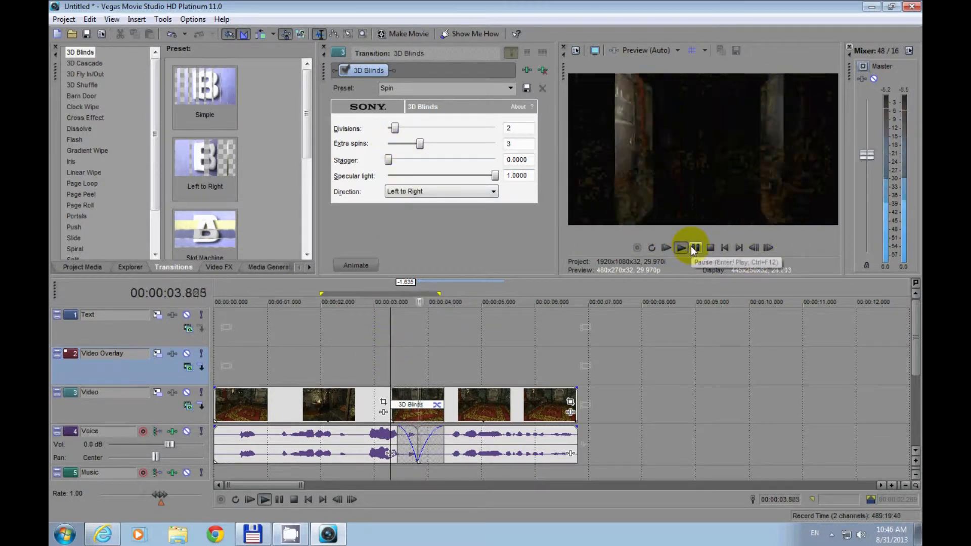
{"action": "left_click", "coordinate": [694, 248]}
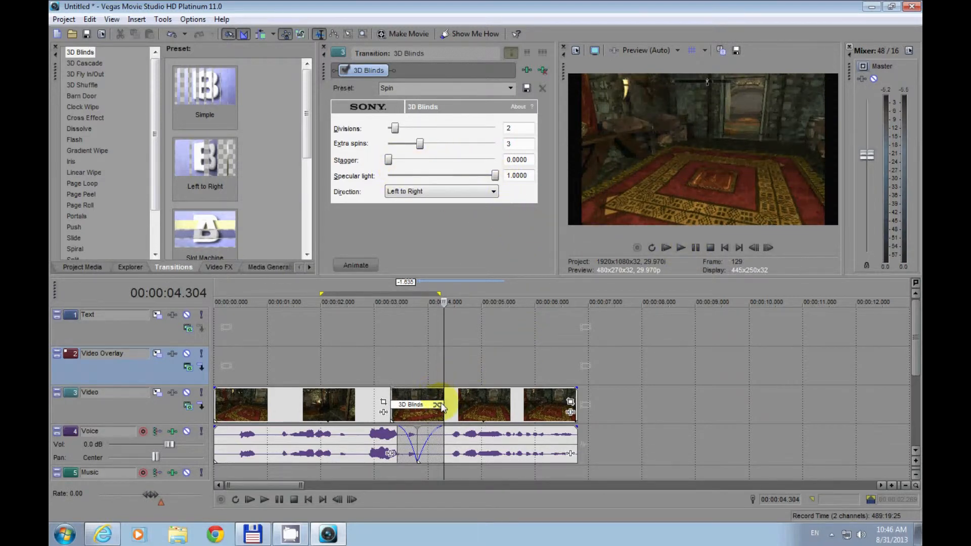
Step: Extend the first Voice event by about 0.5 seconds to crossfade into the second, and play the transition
{"action": "mouse_move", "coordinate": [442, 404]}
{"action": "left_mouse_down"}
{"action": "mouse_move", "coordinate": [475, 406]}
{"action": "mouse_move", "coordinate": [418, 411]}
{"action": "mouse_move", "coordinate": [433, 417]}
{"action": "left_mouse_up"}
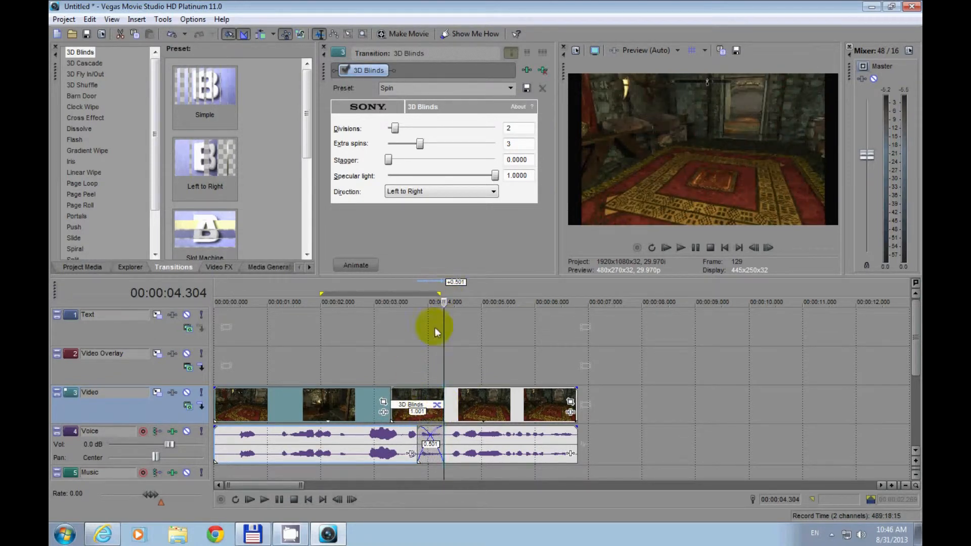
{"action": "left_click", "coordinate": [392, 380]}
{"action": "left_click", "coordinate": [681, 248]}
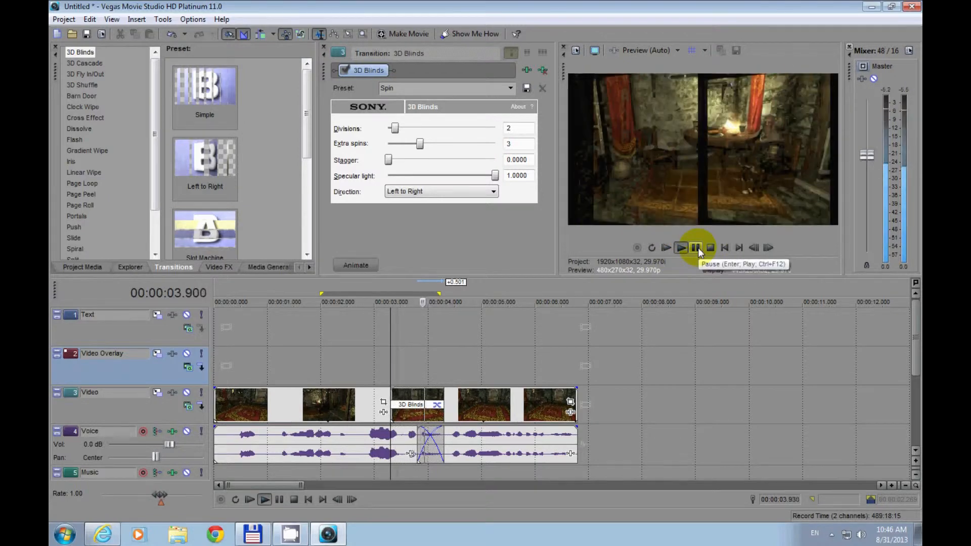
{"action": "left_click", "coordinate": [697, 248]}
Step: Lengthen the 3D Blinds transition to about 1.5 seconds by moving its start earlier, and play it
{"action": "left_click", "coordinate": [403, 407]}
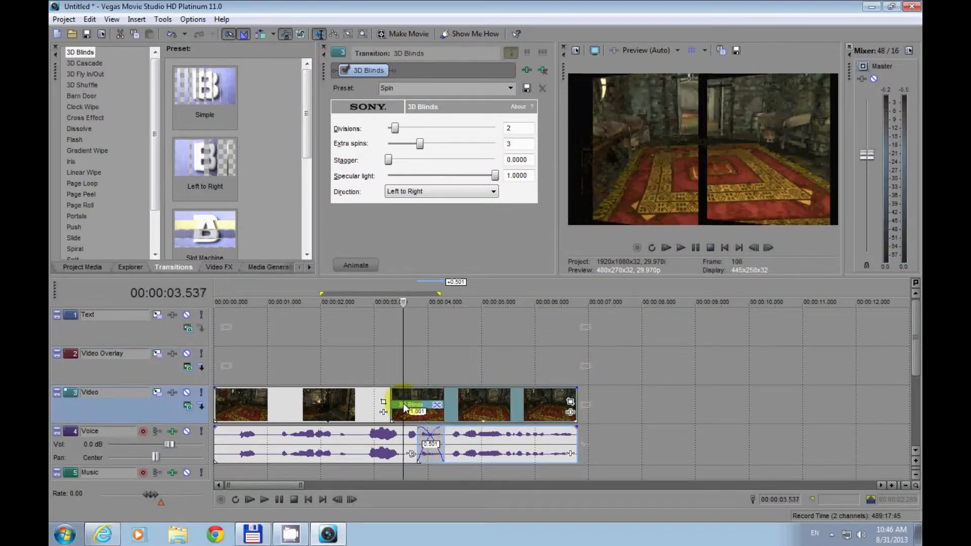
{"action": "left_click_drag", "start_coordinate": [392, 407], "coordinate": [363, 406]}
{"action": "left_click", "coordinate": [364, 375]}
{"action": "left_click", "coordinate": [682, 248]}
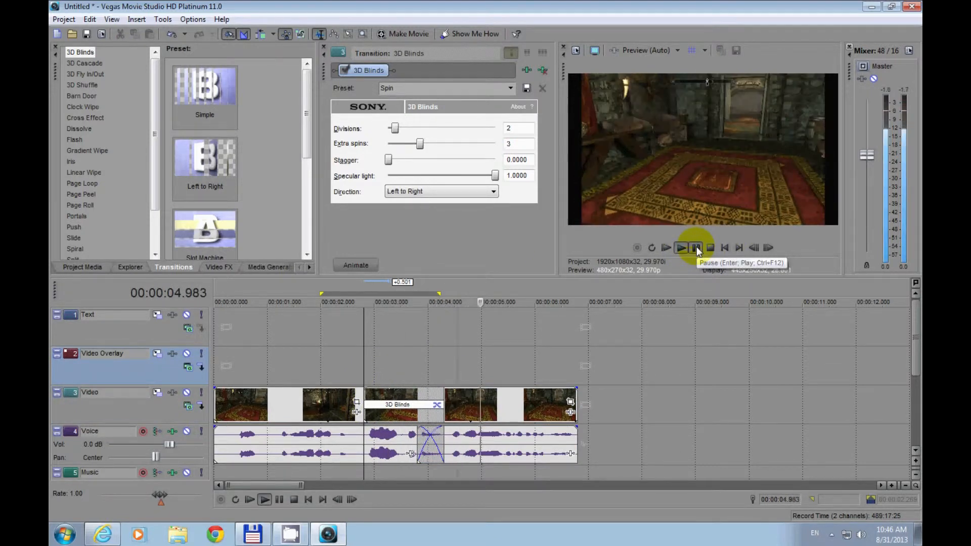
{"action": "left_click", "coordinate": [696, 247]}
Step: Close the settings of the 3D Blinds transition and clear the event selection on the timeline
{"action": "left_click", "coordinate": [420, 405]}
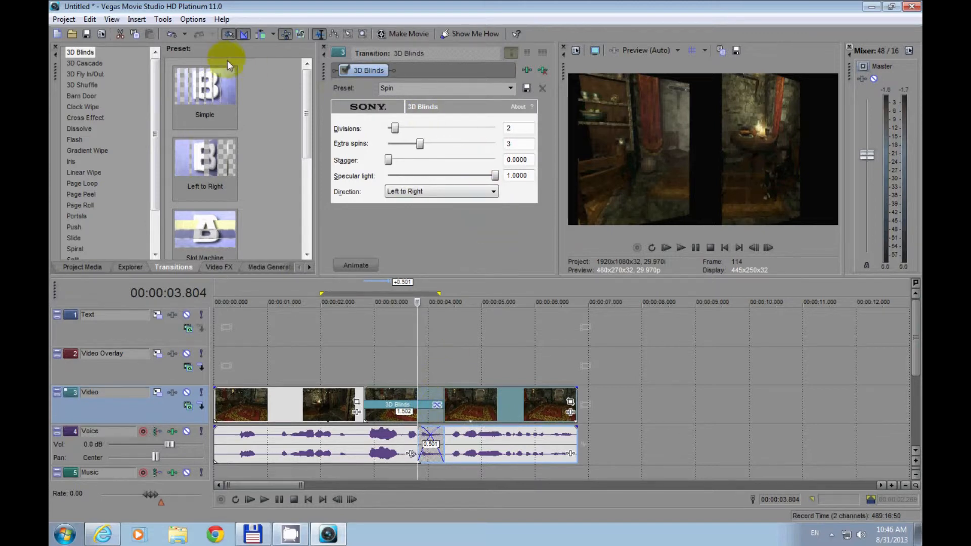
{"action": "left_click", "coordinate": [324, 47]}
{"action": "left_click", "coordinate": [289, 371]}
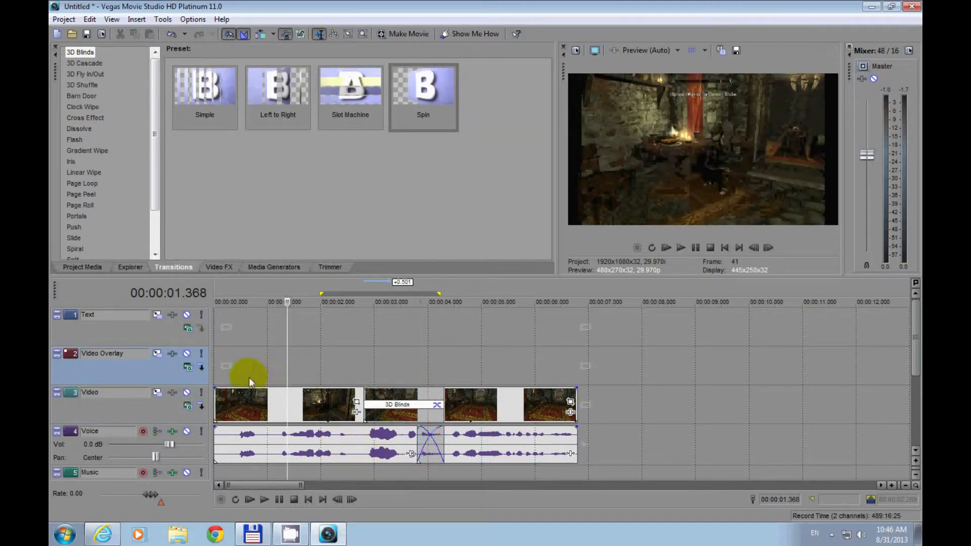
{"action": "left_click", "coordinate": [281, 403]}
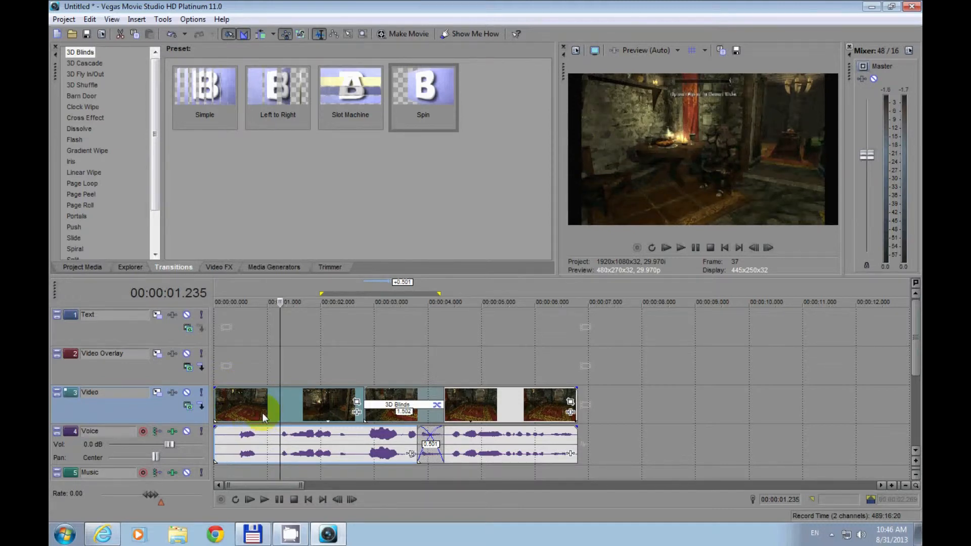
{"action": "left_click", "coordinate": [629, 400]}
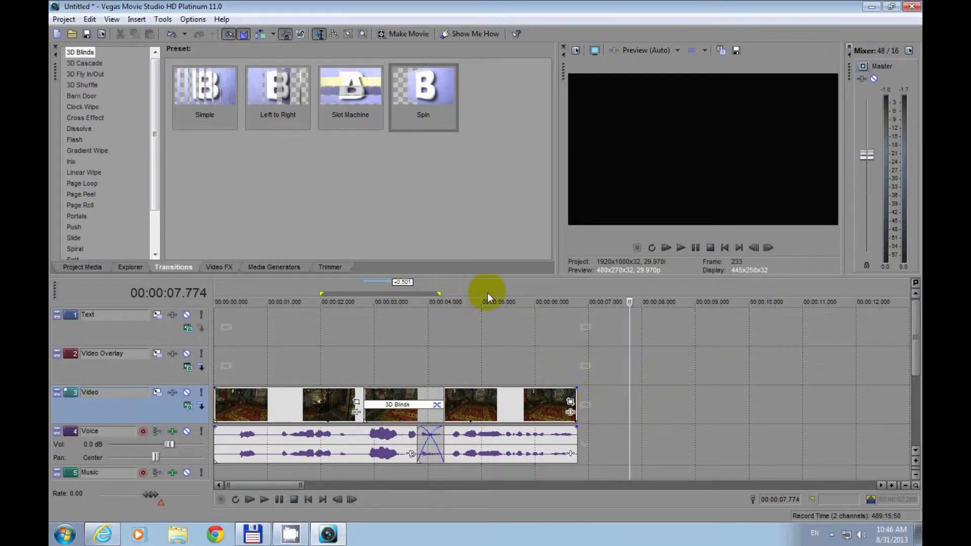
{"action": "left_click", "coordinate": [59, 20]}
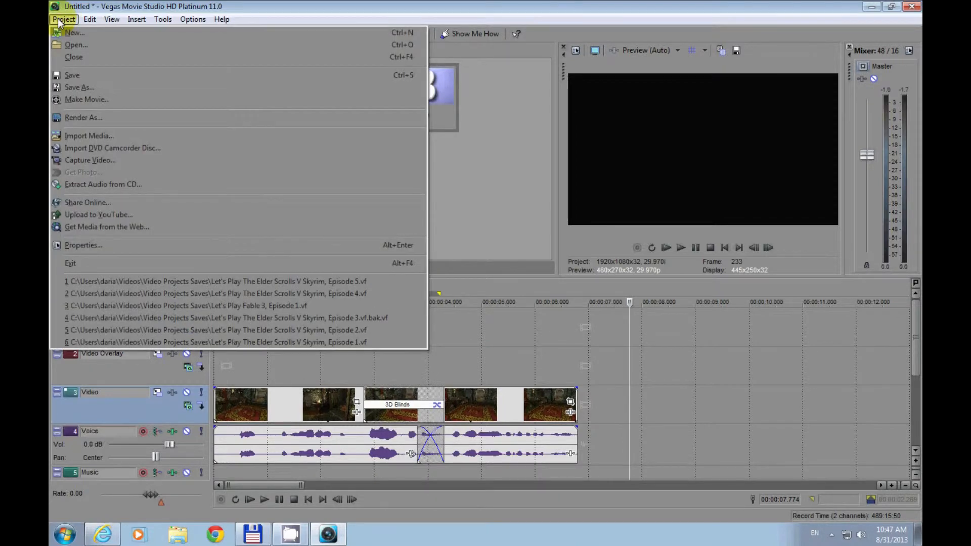
{"action": "left_click", "coordinate": [74, 91]}
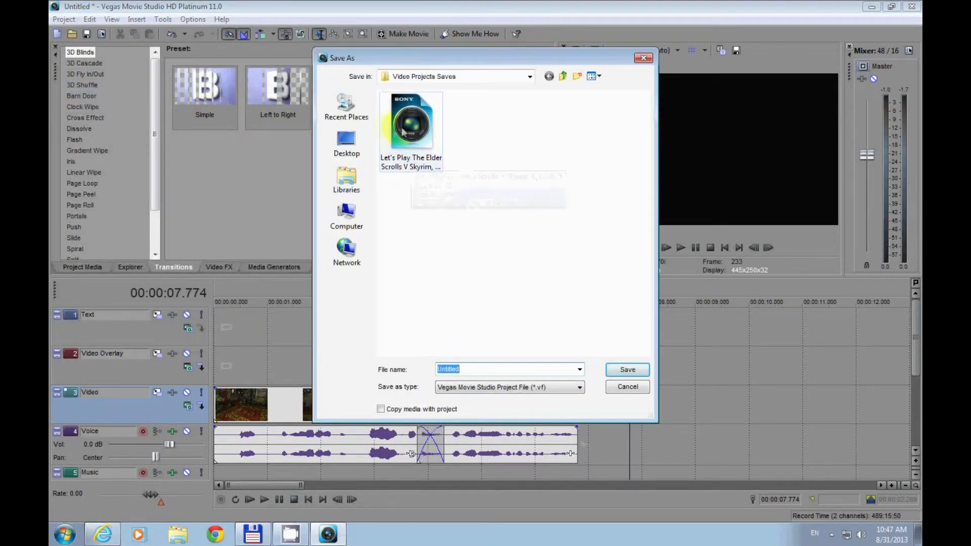
{"action": "left_click", "coordinate": [650, 59]}
Step: Start the Make Movie wizard and choose to save the movie to the hard drive
{"action": "left_click", "coordinate": [65, 20]}
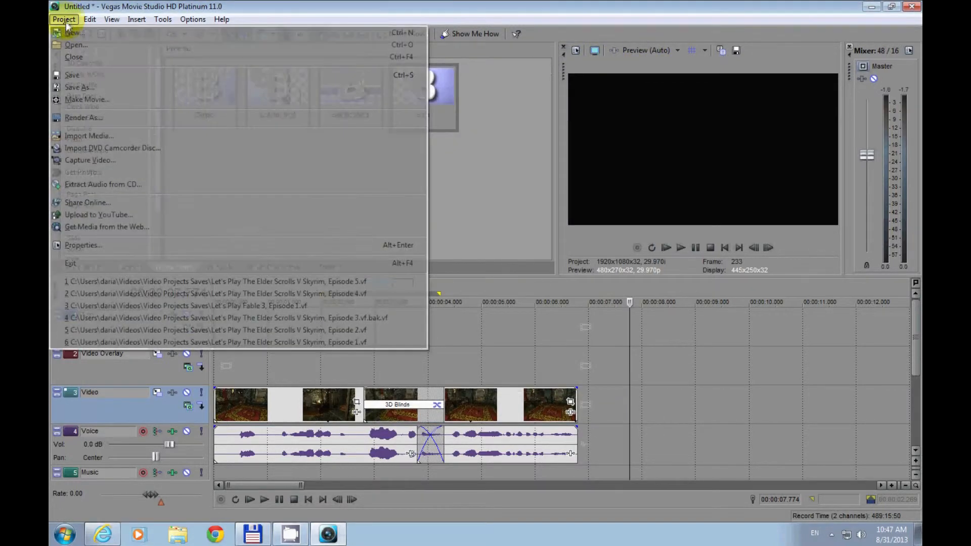
{"action": "left_click", "coordinate": [80, 100]}
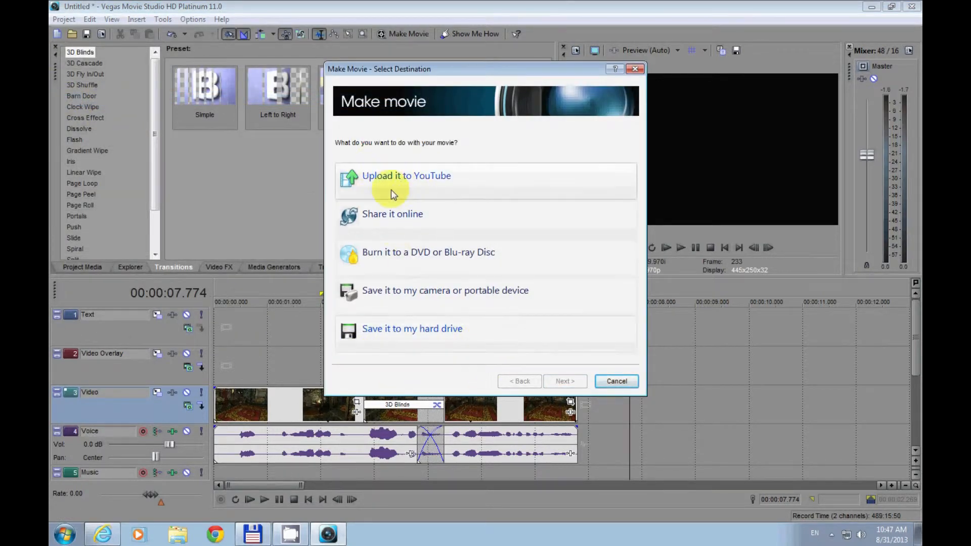
{"action": "left_click", "coordinate": [447, 325]}
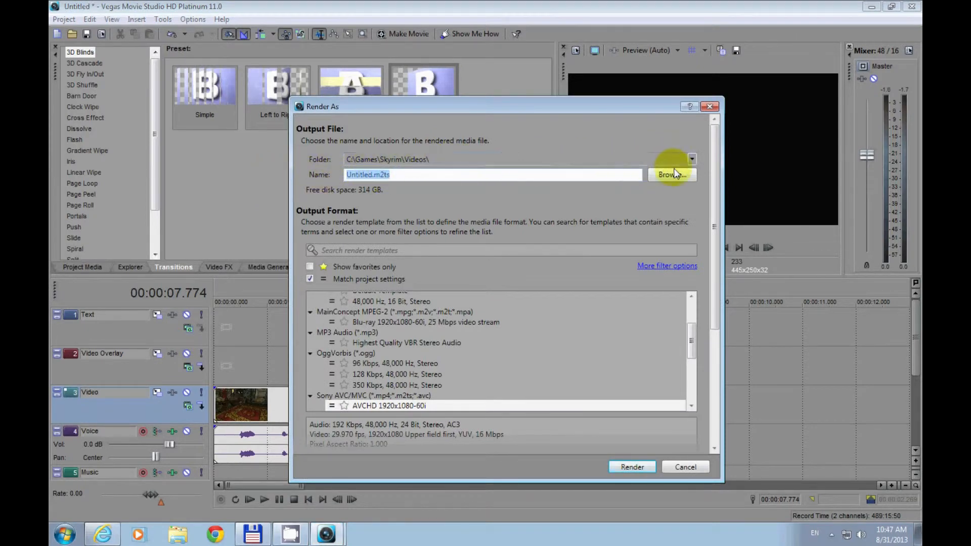
Step: Name the render output file "Skyrim let's playsdsds.m2ts" and leave the render settings without rendering
{"action": "left_click", "coordinate": [372, 176]}
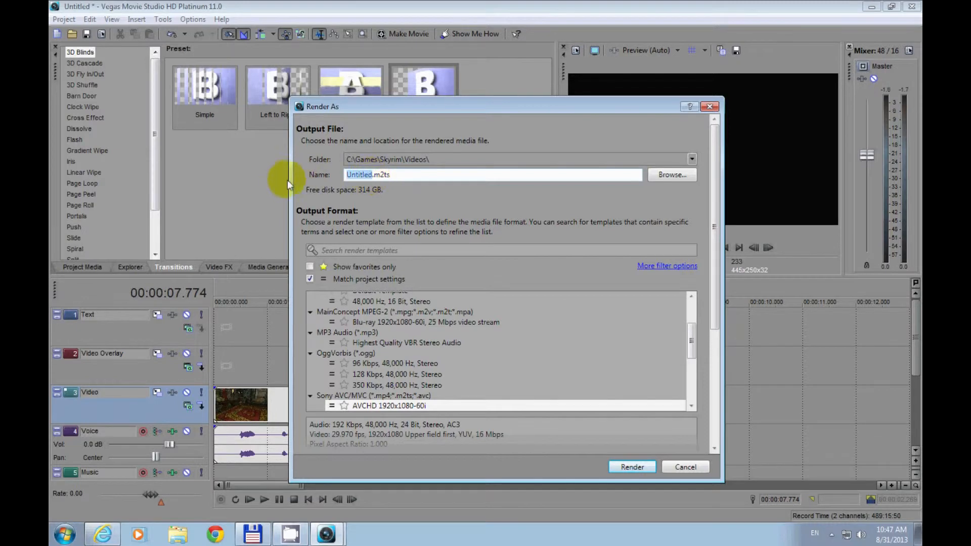
{"action": "type", "text": "Skyrim let"}
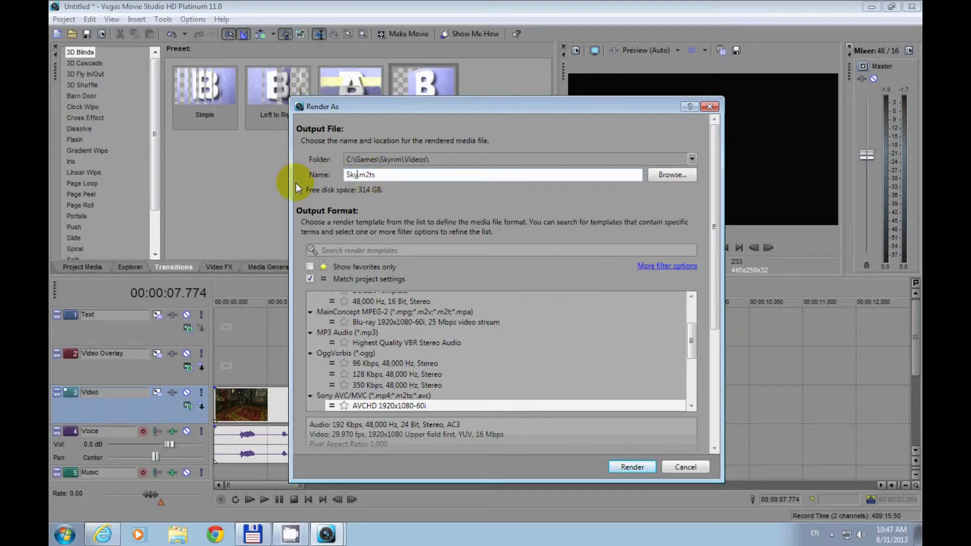
{"action": "type", "text": "'s playsdsds"}
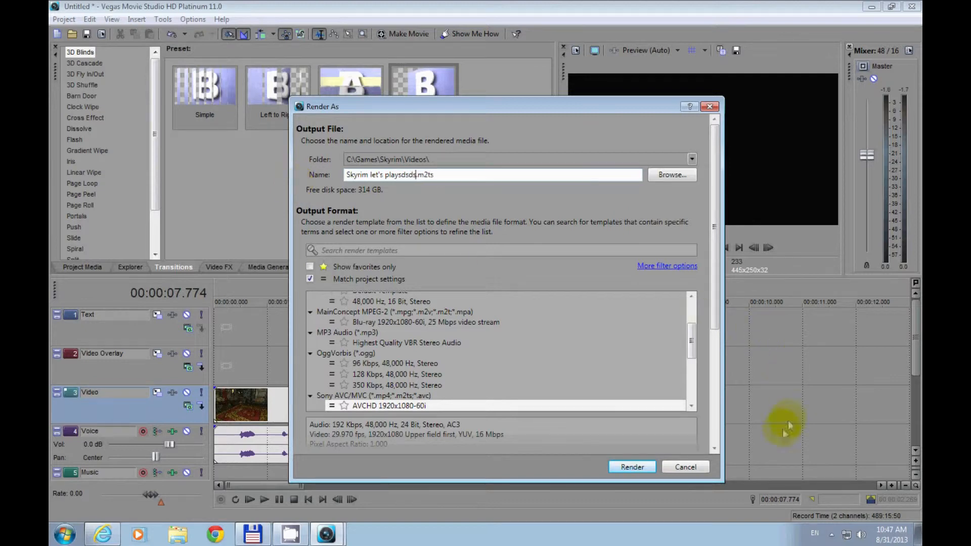
{"action": "left_click", "coordinate": [687, 467]}
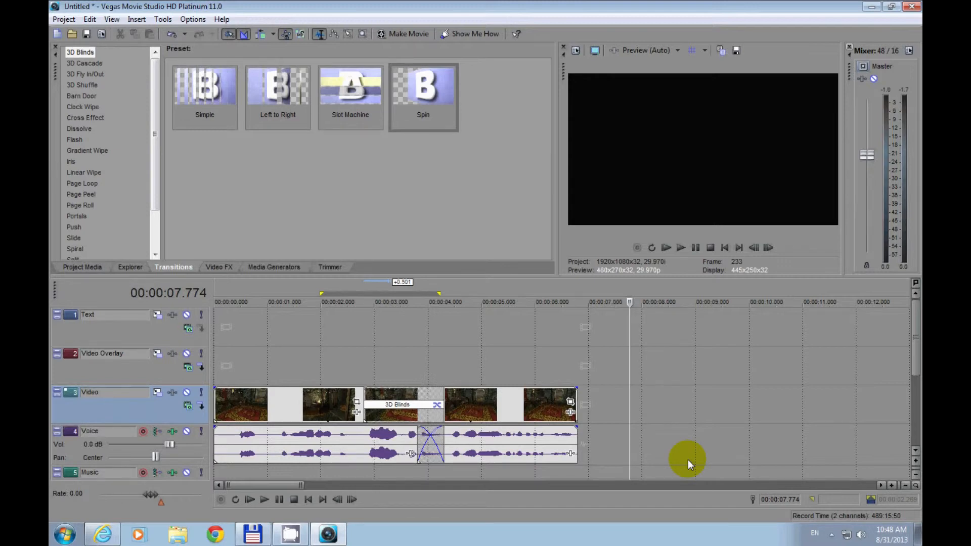
Step: Return the playhead to the start of the timeline and reopen the Make Movie wizard
{"action": "left_click", "coordinate": [526, 367]}
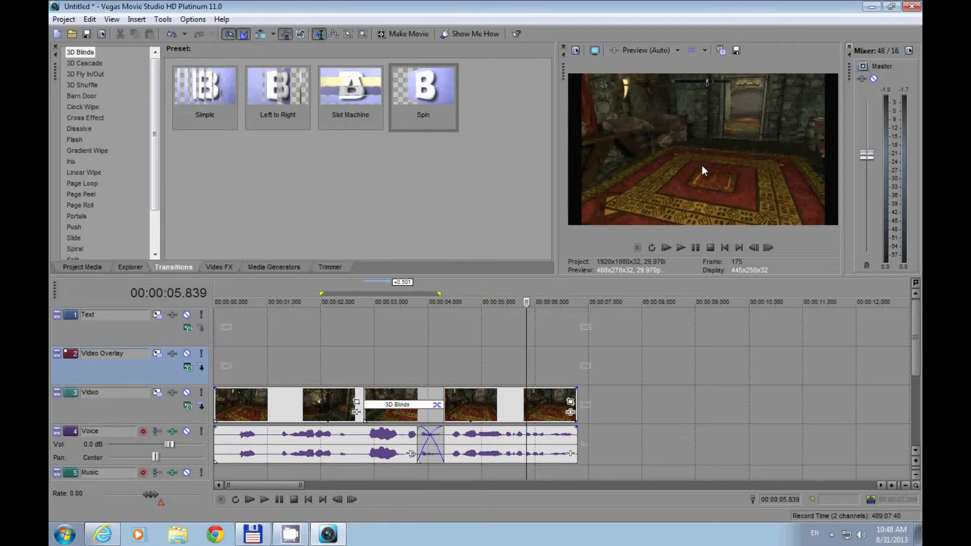
{"action": "left_click", "coordinate": [621, 411]}
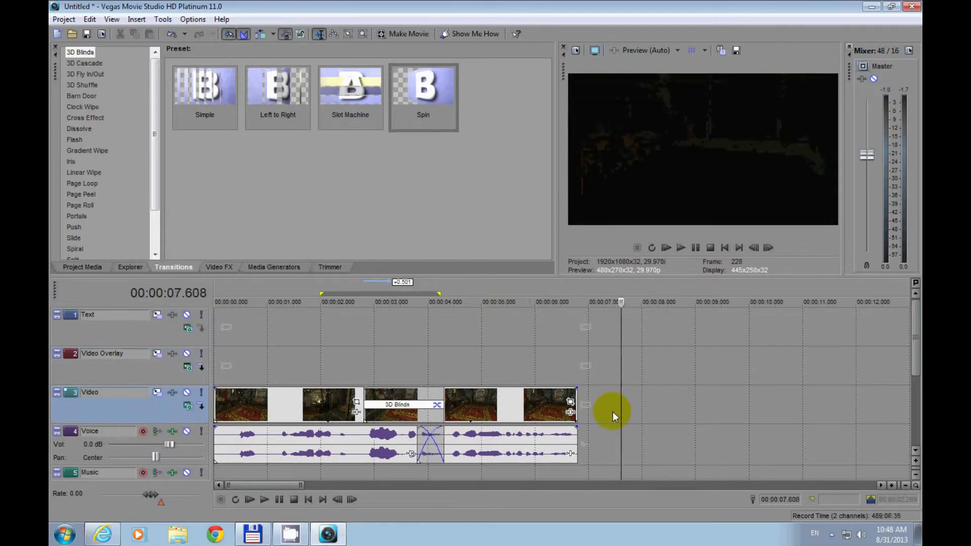
{"action": "left_click", "coordinate": [426, 411]}
{"action": "left_click", "coordinate": [216, 433]}
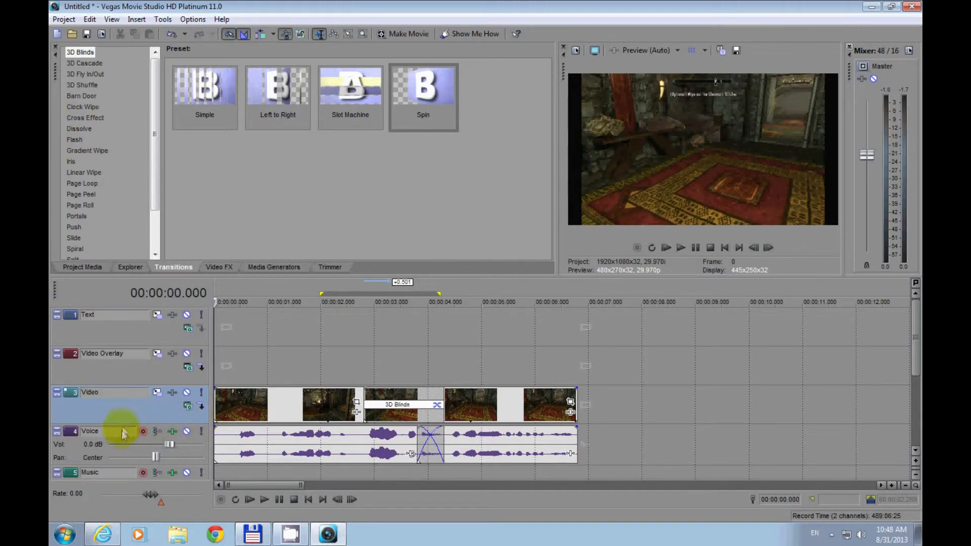
{"action": "left_click", "coordinate": [61, 21]}
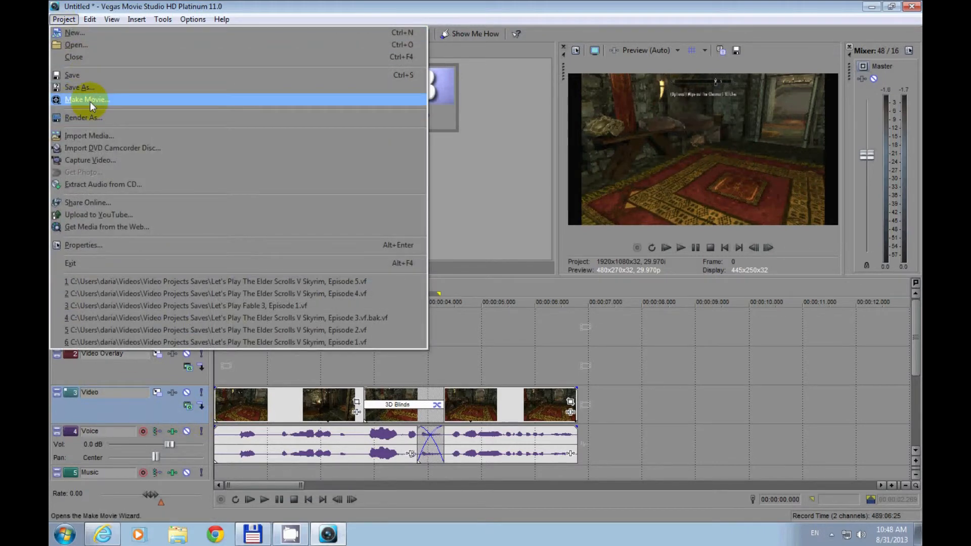
{"action": "left_click", "coordinate": [90, 102]}
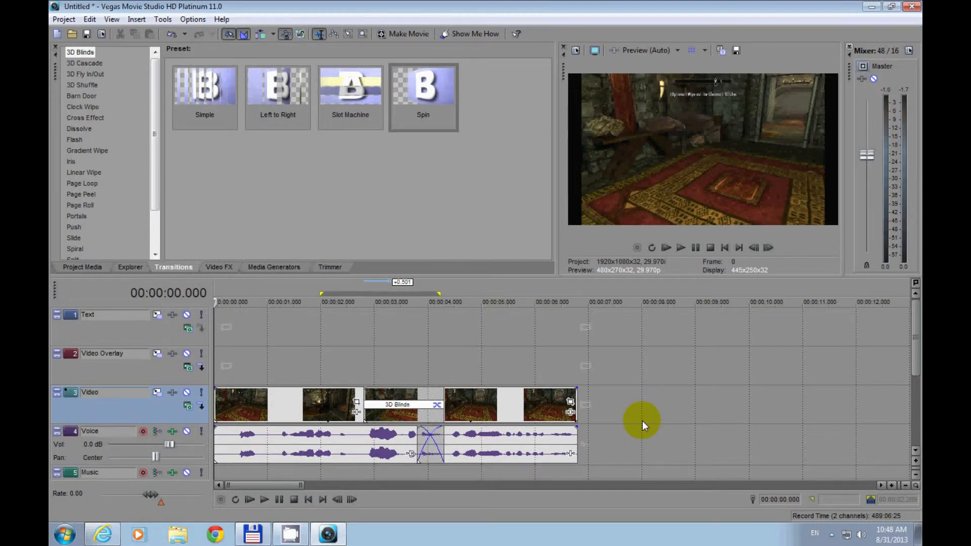
Step: Close the untitled project without saving and open the recent project "Let's Play The Elder Scrolls V Skyrim, Episode 5"
{"action": "left_click", "coordinate": [911, 6]}
{"action": "left_click", "coordinate": [494, 219]}
{"action": "left_click", "coordinate": [64, 534]}
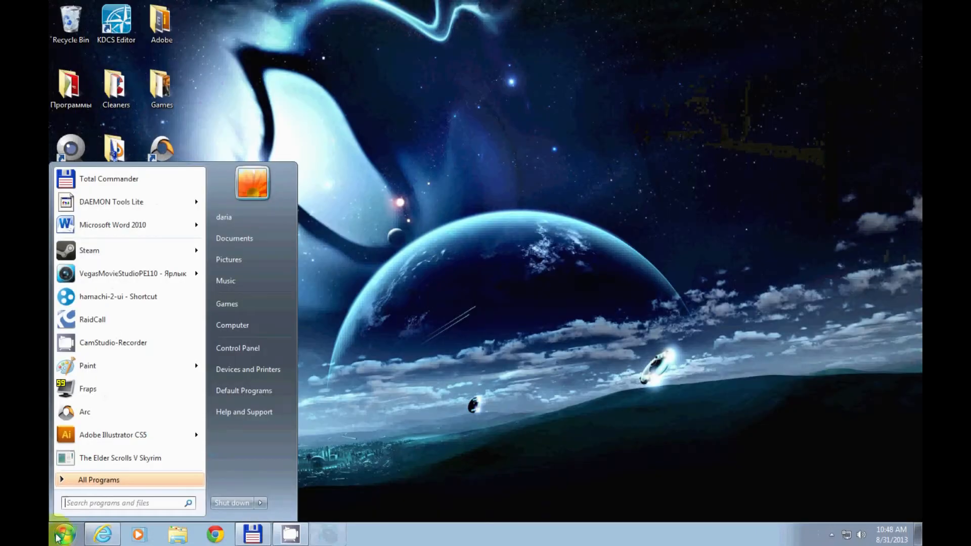
{"action": "mouse_move", "coordinate": [201, 273]}
{"action": "left_click", "coordinate": [250, 190]}
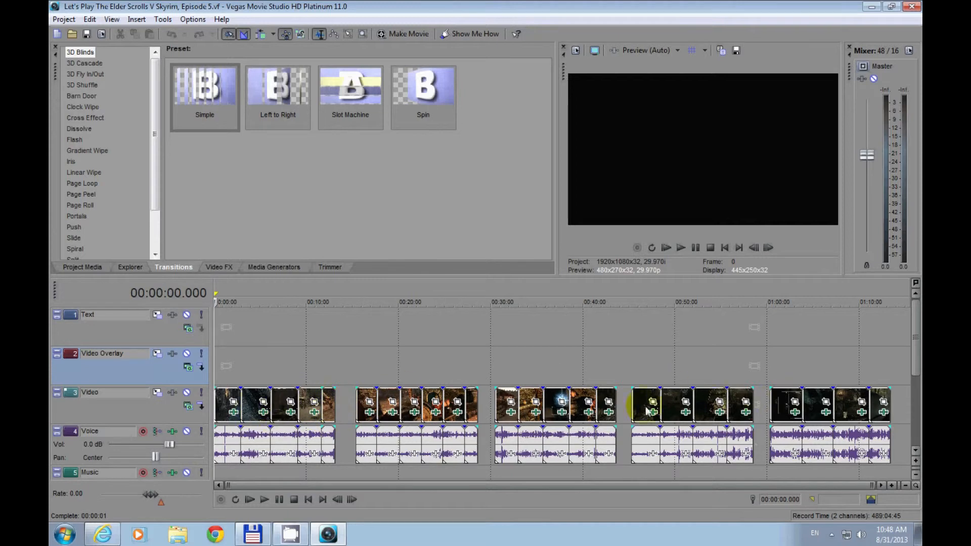
Step: Examine the separate groups of clips on the timeline by placing the playhead at their starts, cuts and gaps
{"action": "left_click_drag", "start_coordinate": [688, 486], "coordinate": [615, 486]}
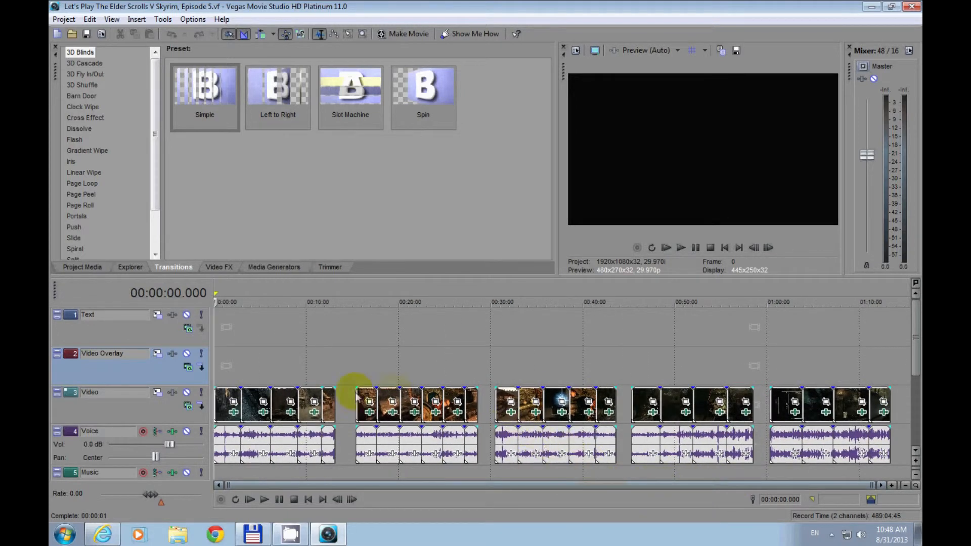
{"action": "left_click", "coordinate": [238, 375]}
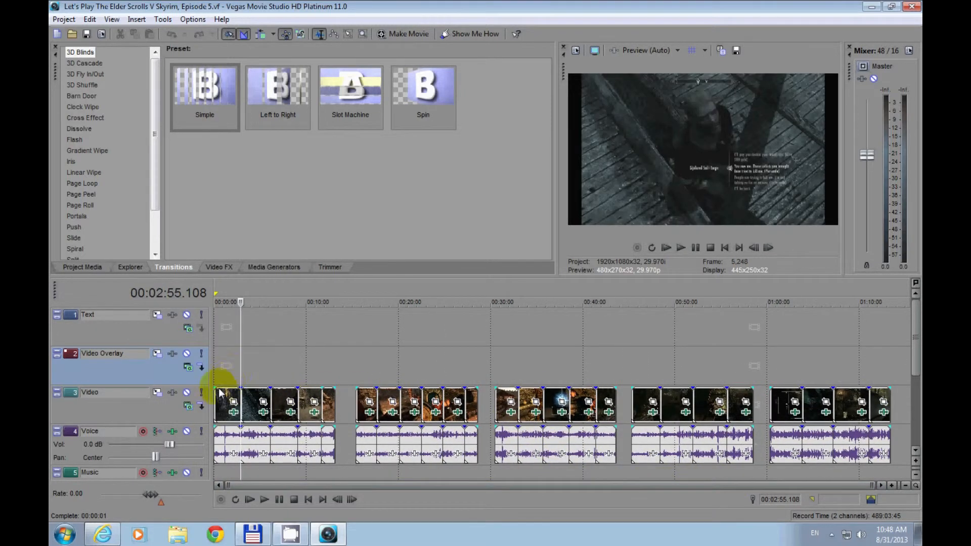
{"action": "left_click", "coordinate": [336, 372]}
{"action": "left_click", "coordinate": [356, 372]}
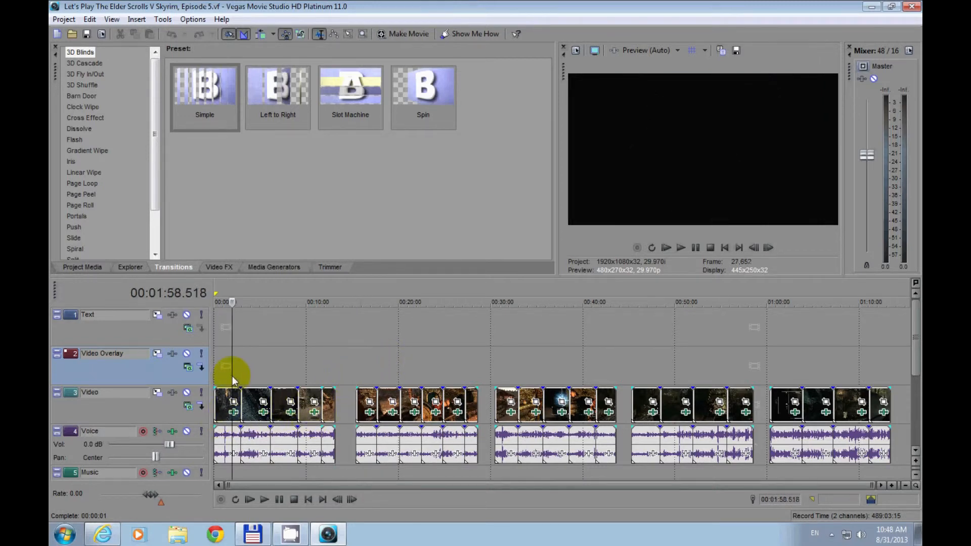
{"action": "left_click", "coordinate": [233, 375]}
{"action": "left_click", "coordinate": [298, 369]}
{"action": "left_click", "coordinate": [335, 370]}
{"action": "left_click", "coordinate": [387, 374]}
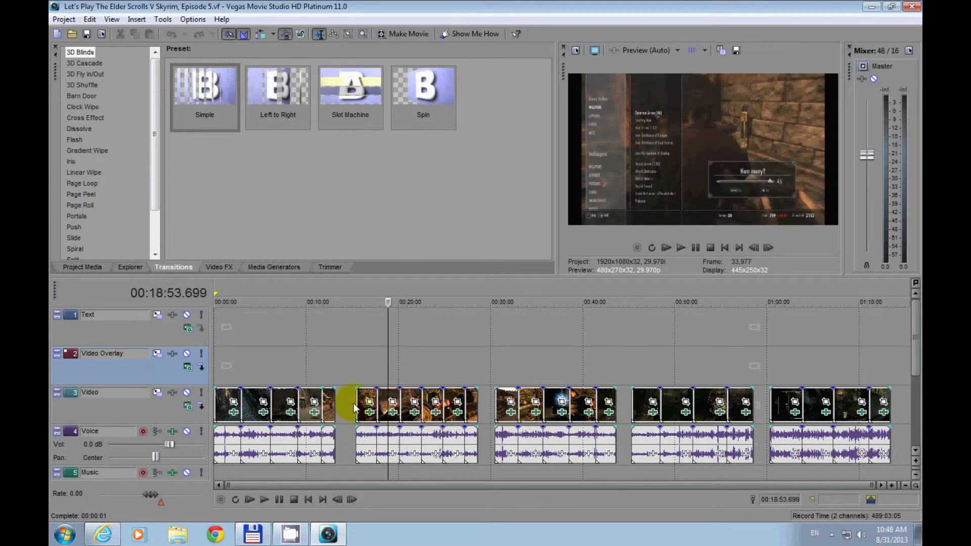
{"action": "left_click", "coordinate": [501, 373]}
Step: Select all events in the first two groups of clips and delete them from the timeline
{"action": "left_click", "coordinate": [470, 441]}
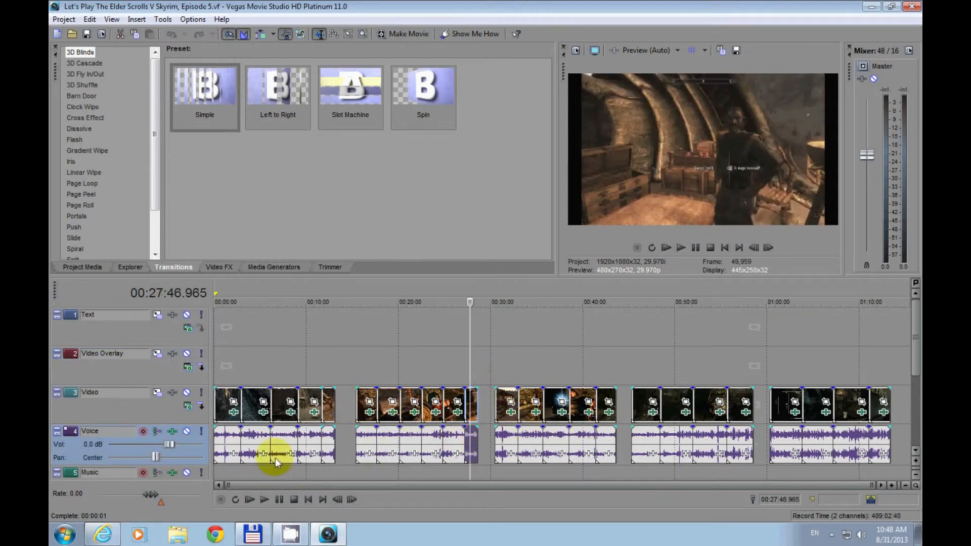
{"action": "left_click", "coordinate": [235, 435], "text": "shift"}
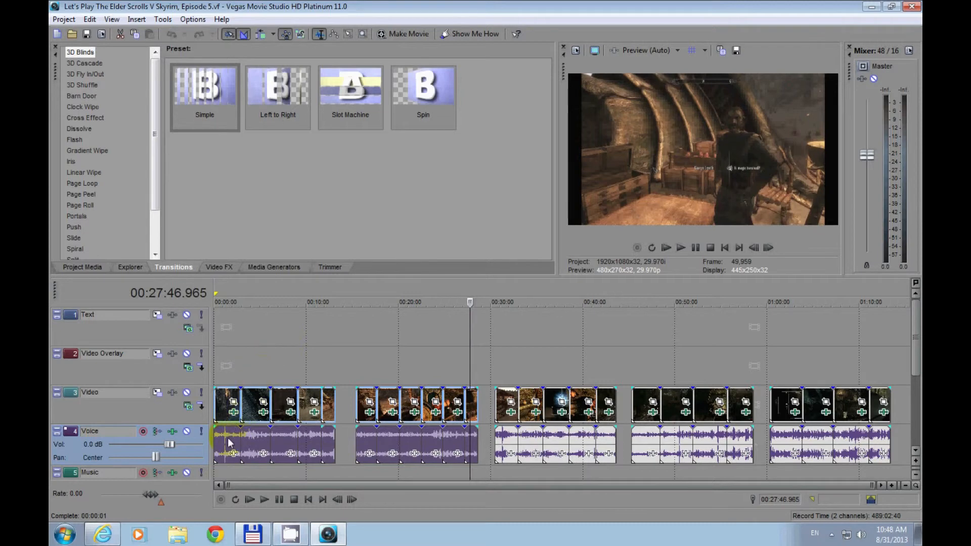
{"action": "right_click", "coordinate": [229, 448]}
{"action": "left_click", "coordinate": [324, 284]}
Step: Delete the last two groups of clips, leaving only the middle group on the timeline
{"action": "left_click", "coordinate": [639, 433]}
{"action": "left_click", "coordinate": [860, 433], "text": "shift"}
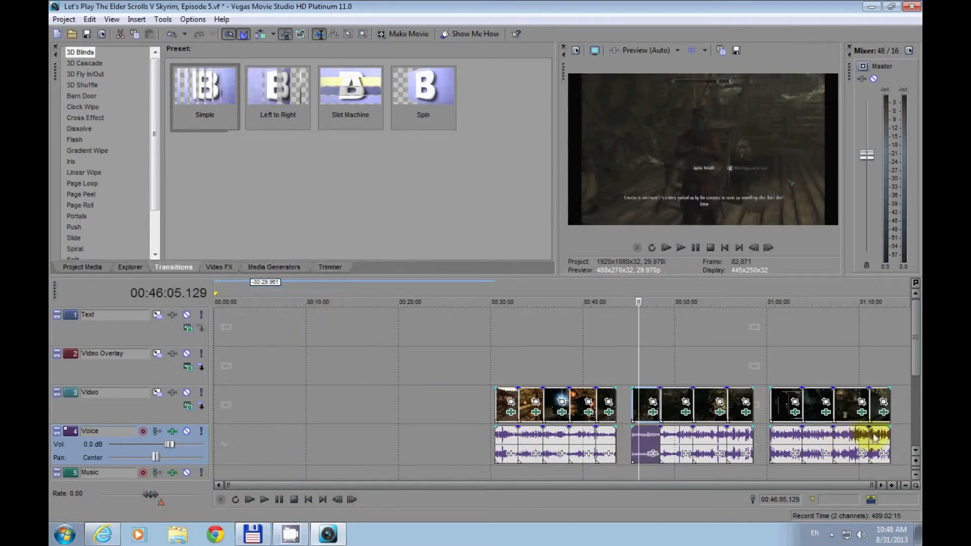
{"action": "right_click", "coordinate": [868, 435]}
{"action": "left_click", "coordinate": [833, 281]}
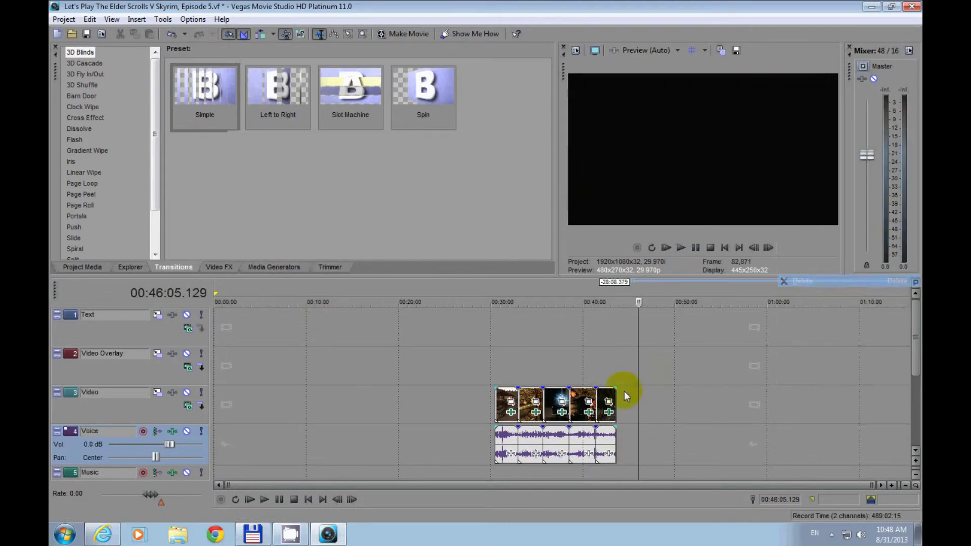
Step: Move the remaining group of video and voice clips to the start of the timeline and place the playhead at 00:00:00.000
{"action": "left_click", "coordinate": [505, 439]}
{"action": "left_click_drag", "start_coordinate": [602, 432], "coordinate": [347, 408]}
{"action": "left_click", "coordinate": [348, 408]}
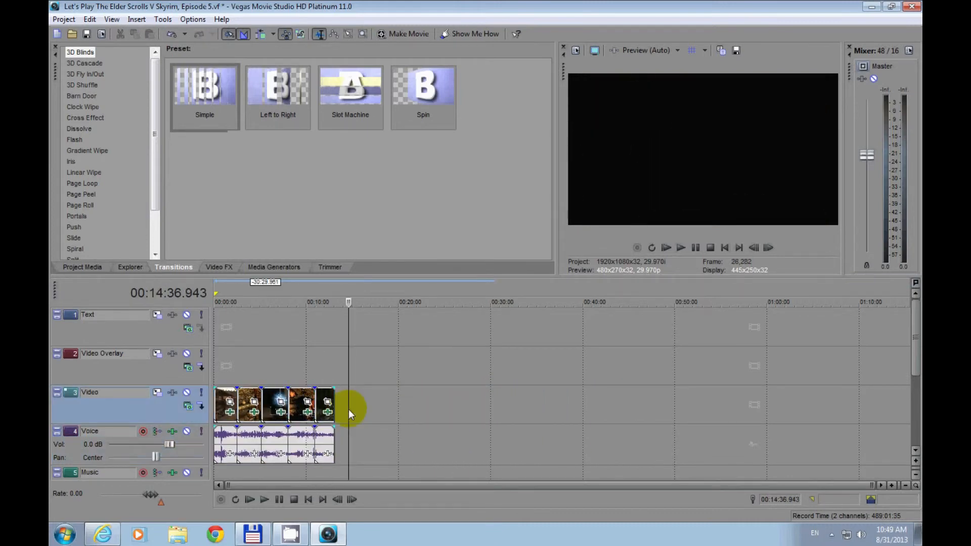
{"action": "left_click", "coordinate": [378, 409]}
{"action": "left_click", "coordinate": [354, 408]}
{"action": "left_click", "coordinate": [214, 403]}
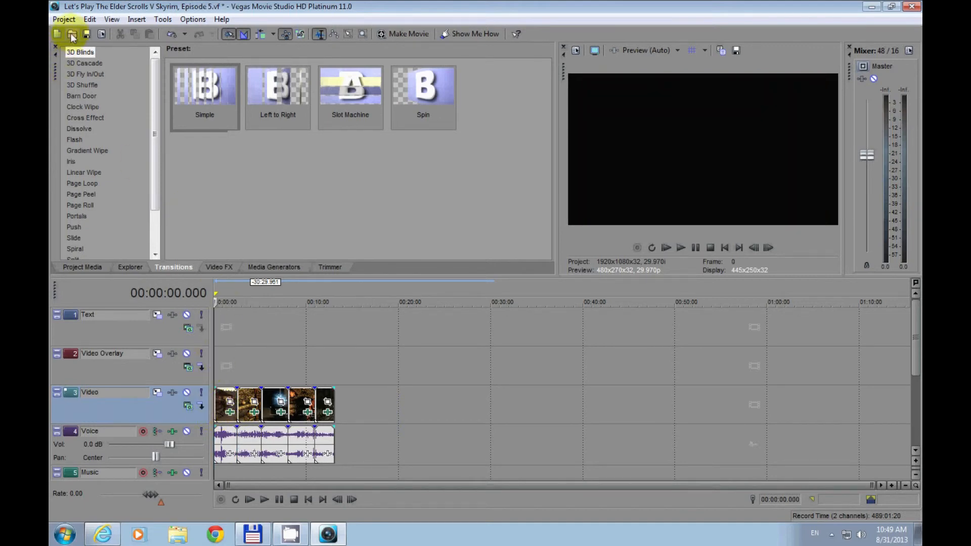
Step: Bring up the Make Movie destination choices for the remaining part and cancel the wizard
{"action": "left_click", "coordinate": [63, 19]}
{"action": "left_click", "coordinate": [74, 104]}
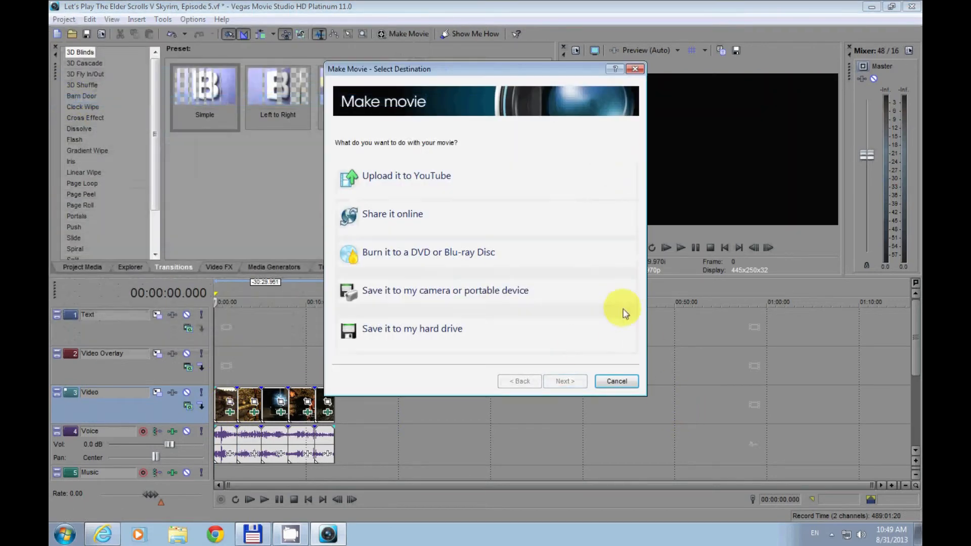
{"action": "left_click", "coordinate": [615, 380]}
Step: Close the Episode 5 project and exit the editor without saving the changes
{"action": "left_click", "coordinate": [550, 358]}
{"action": "left_click", "coordinate": [582, 407]}
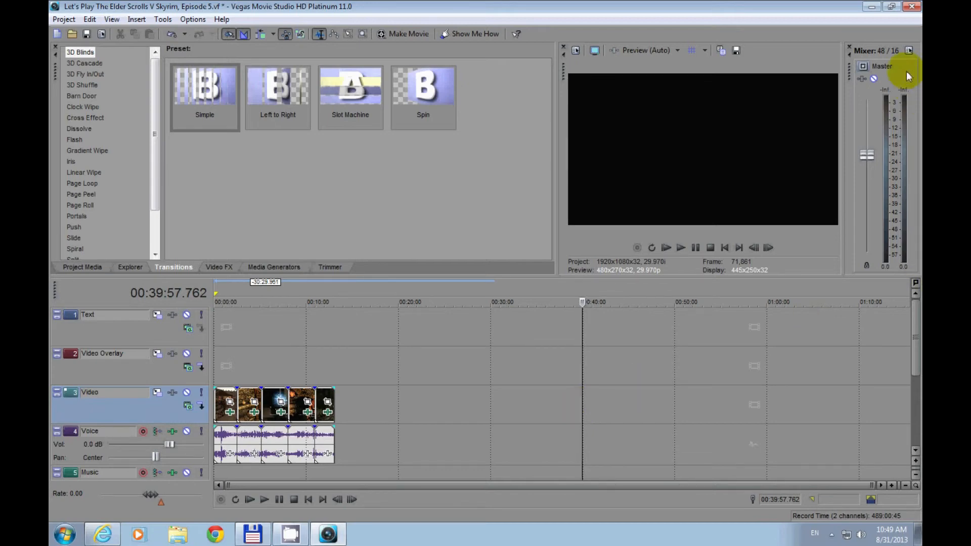
{"action": "left_click", "coordinate": [905, 7]}
{"action": "left_click", "coordinate": [530, 222]}
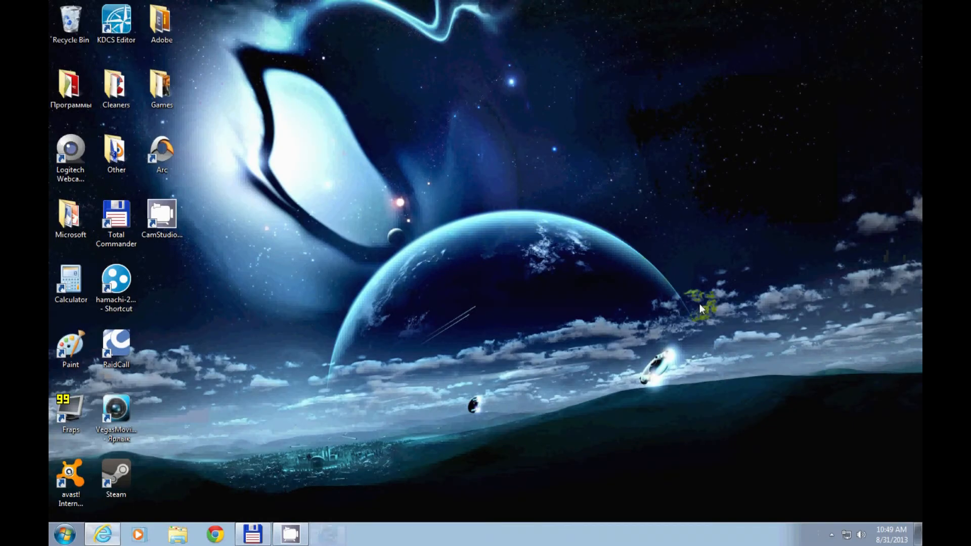